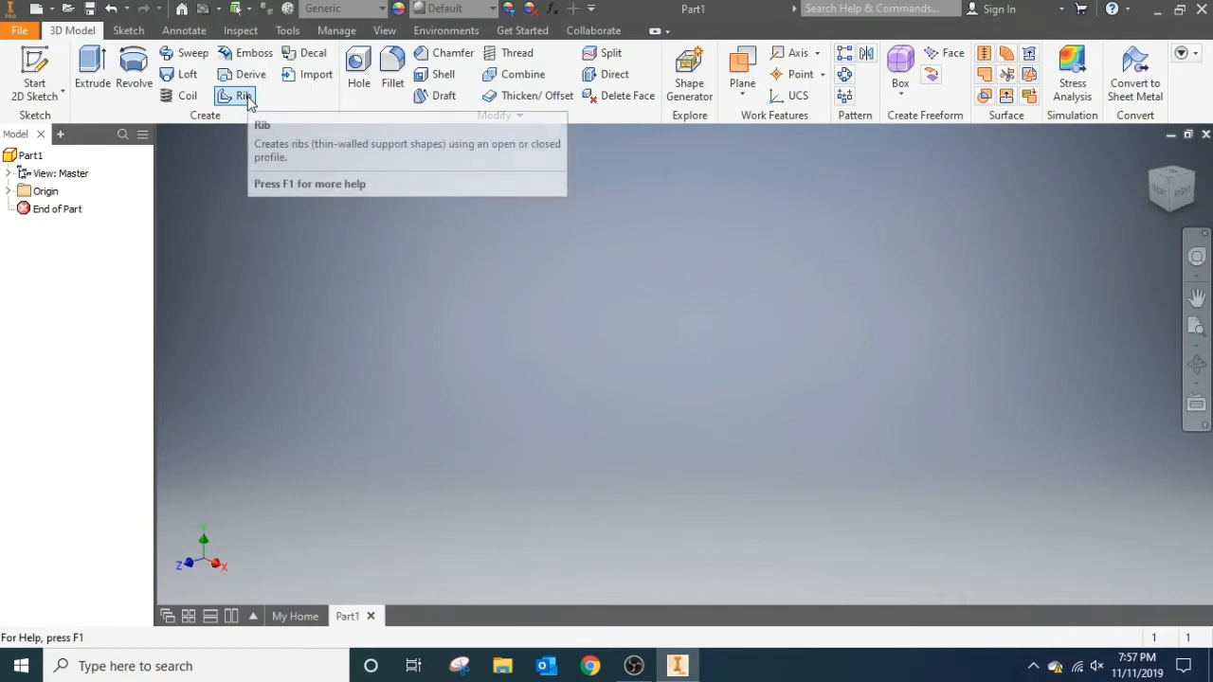
pyautogui.moveTo(248, 99)
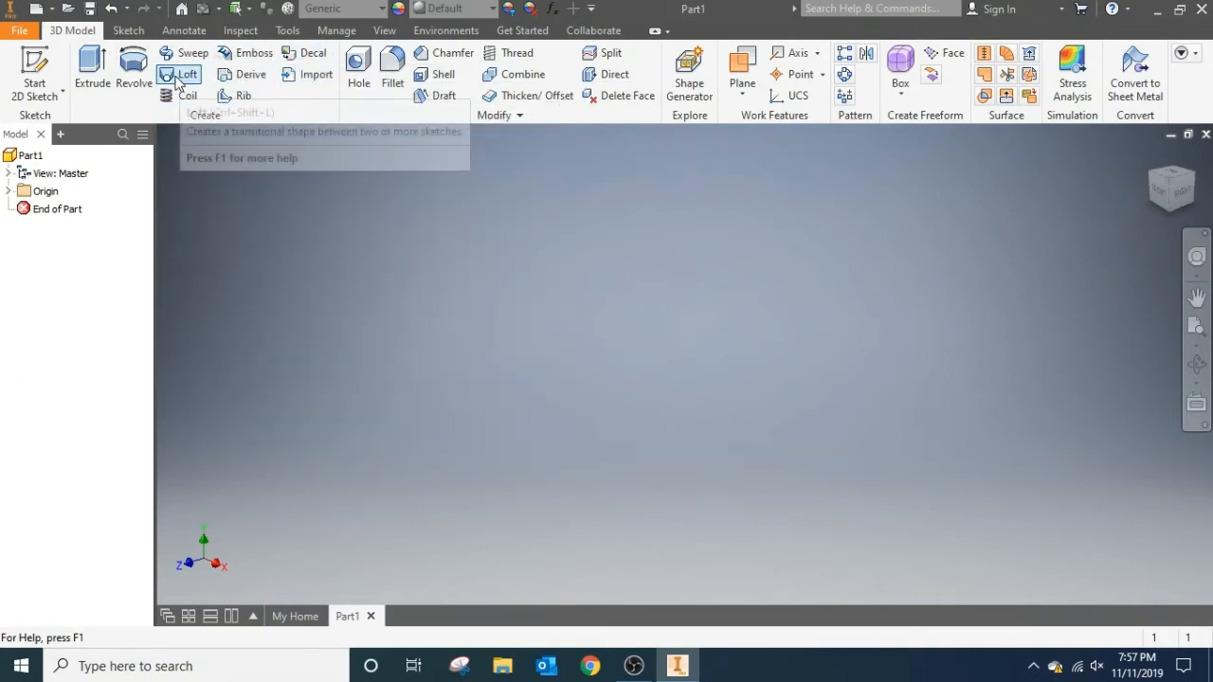
pyautogui.moveTo(173, 78)
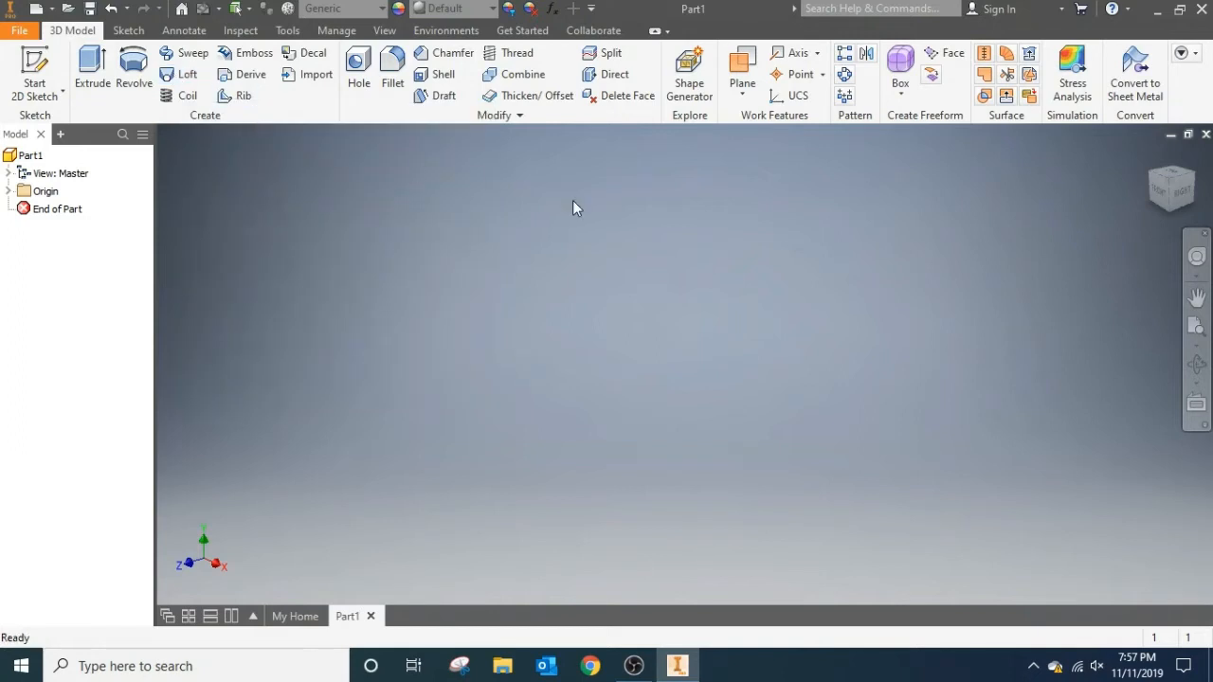
# Create a work plane offset 20 mm from the XY Plane.
pyautogui.click(8, 191)
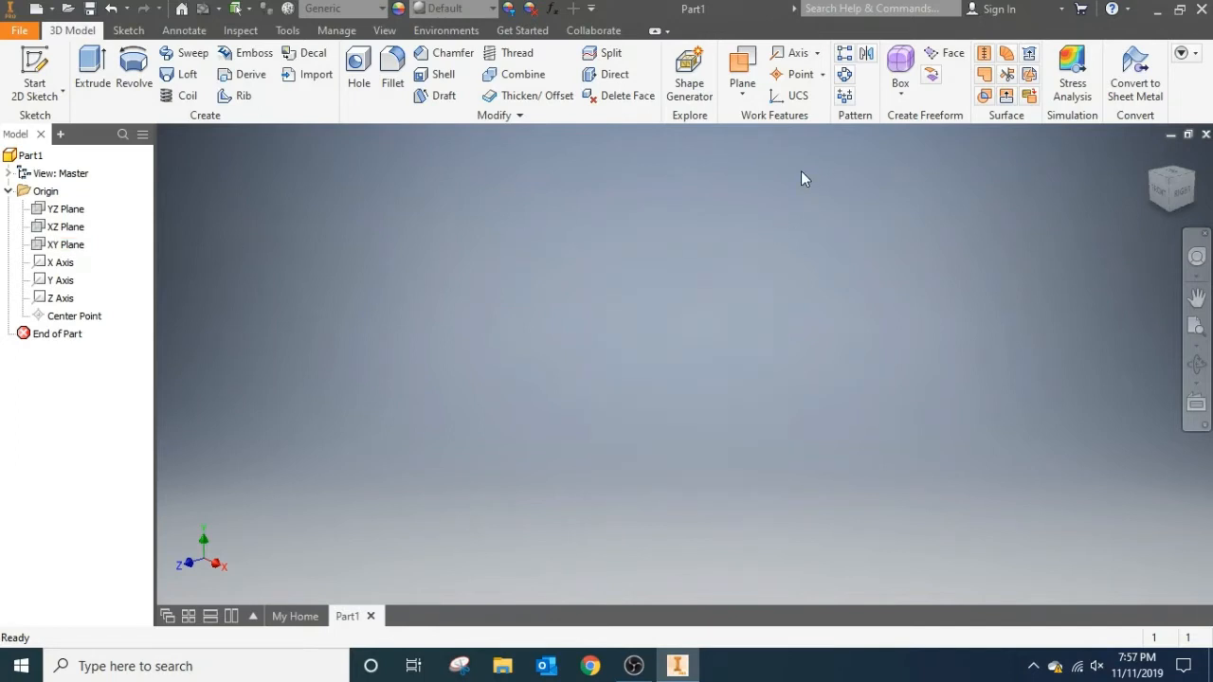
pyautogui.click(743, 90)
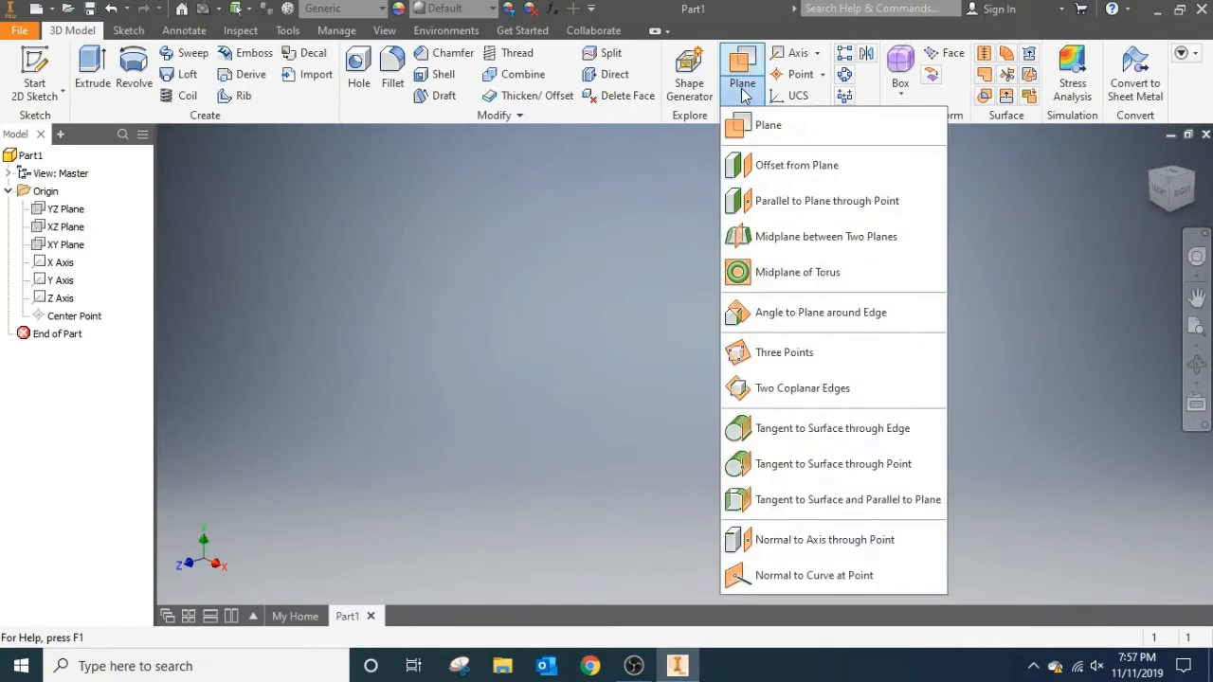
pyautogui.click(796, 167)
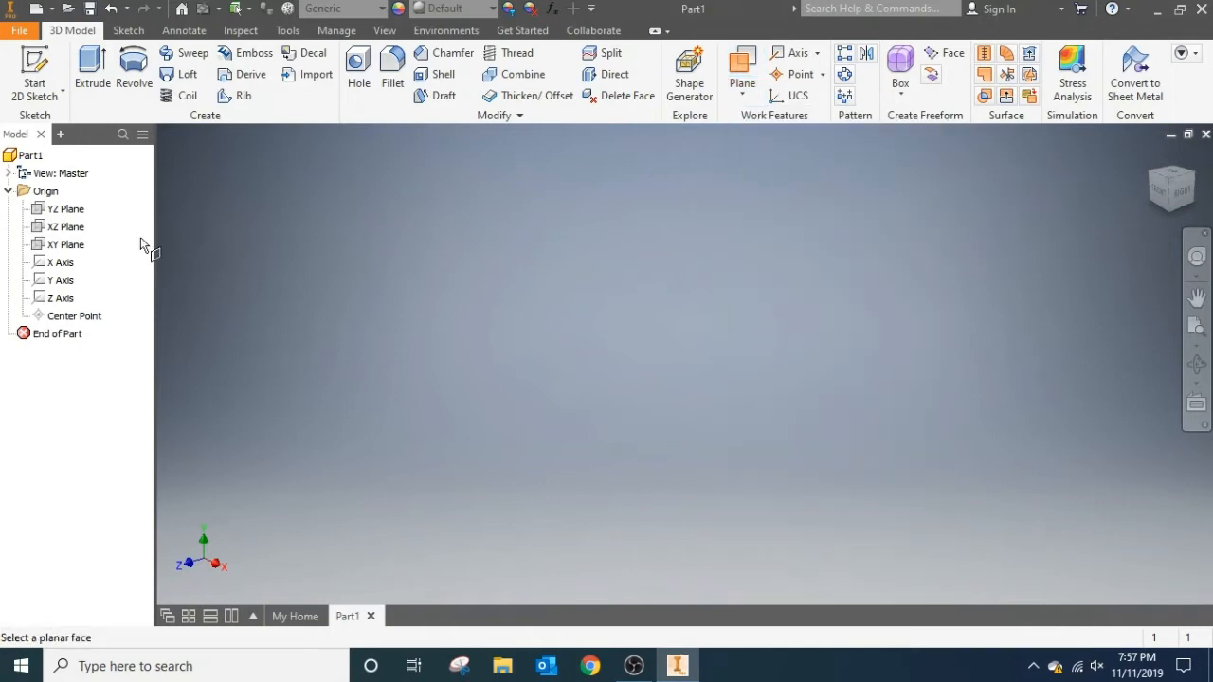
pyautogui.click(63, 244)
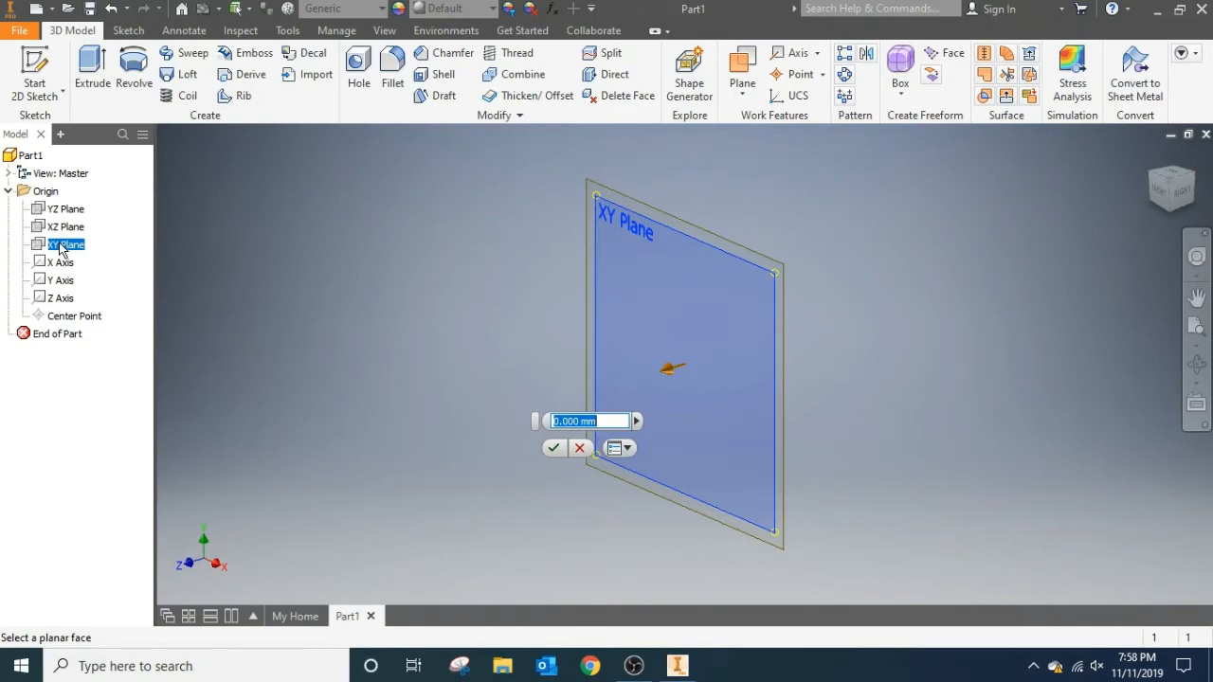
pyautogui.write('10')
pyautogui.press('Return')
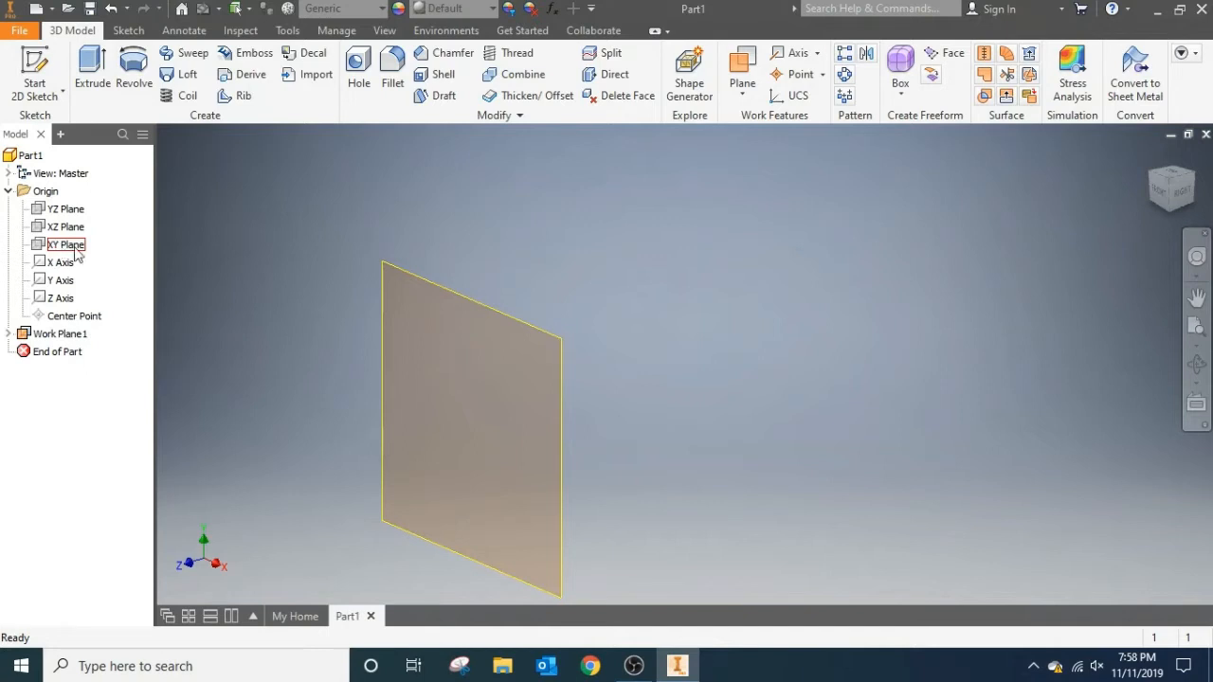
# Create a second work plane offset 20 mm from the first work plane.
pyautogui.click(760, 83)
pyautogui.click(780, 180)
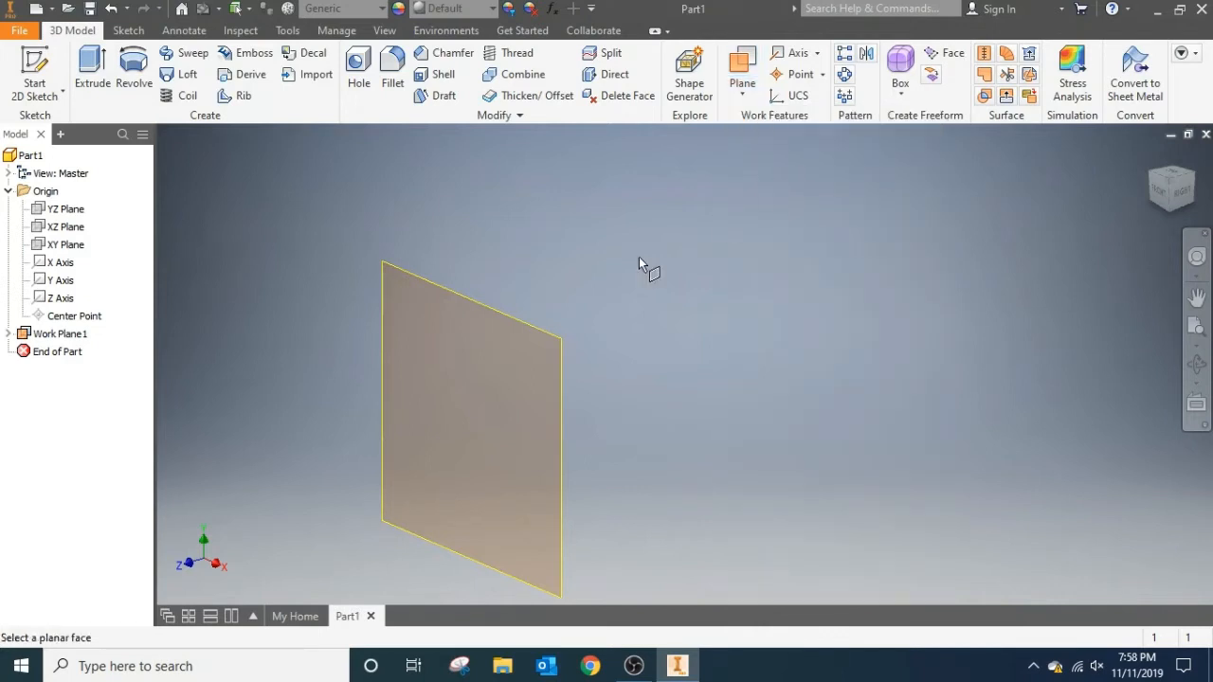
pyautogui.click(502, 323)
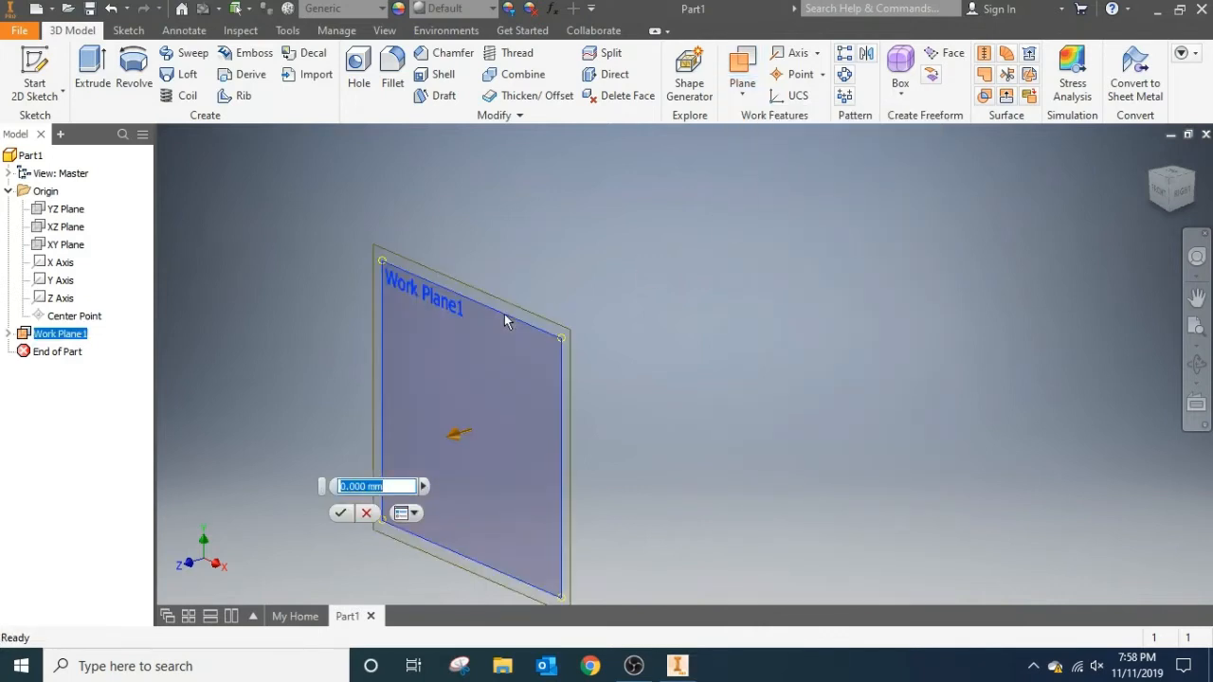
pyautogui.write('20')
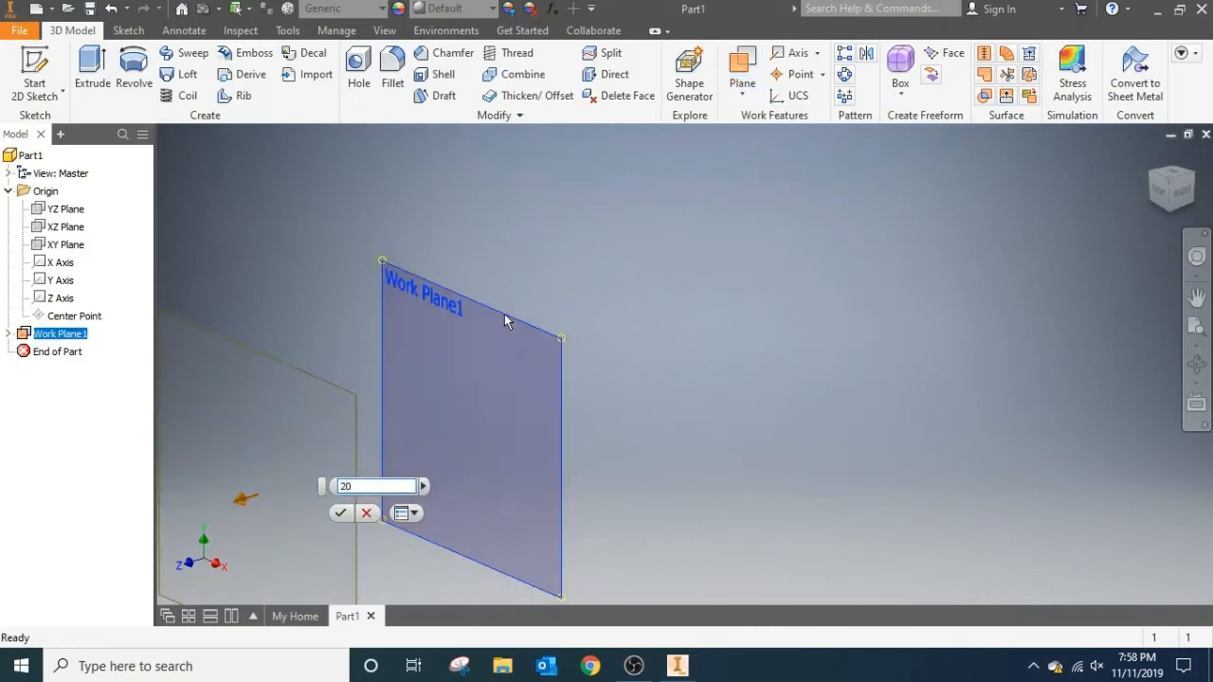
pyautogui.press('Return')
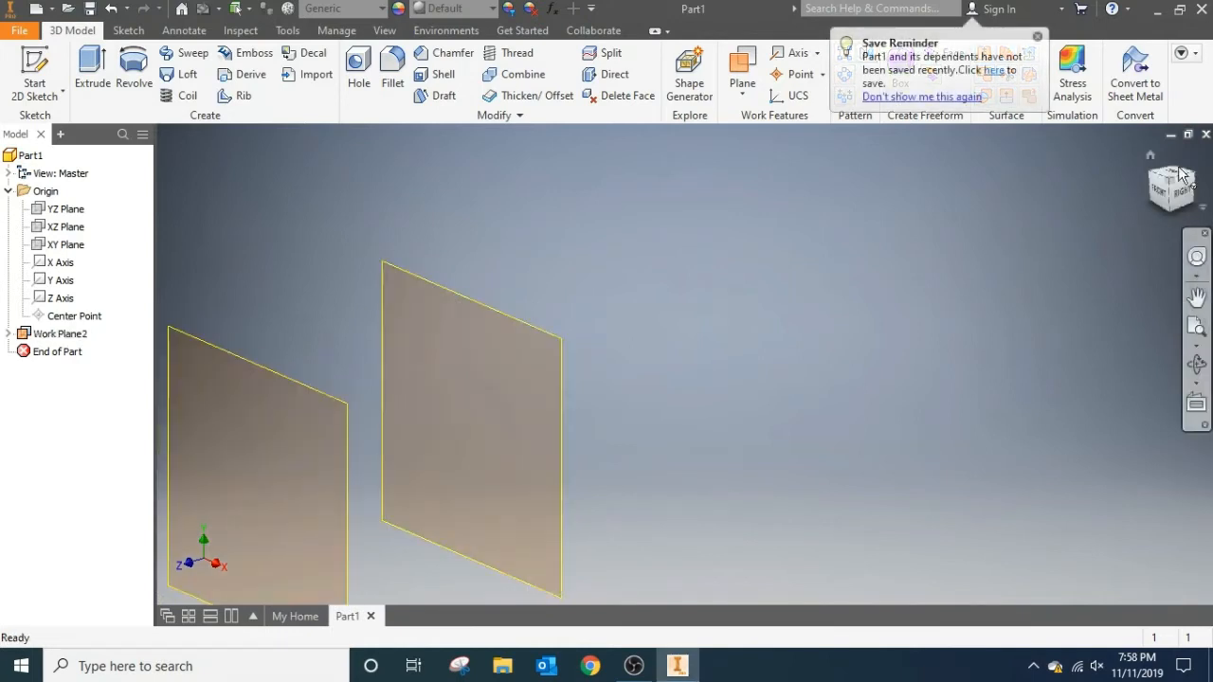
# Sketch a 10 by 10 mm two-point center rectangle on the XY Plane, centred on the origin, and finish the sketch.
pyautogui.click(1174, 188)
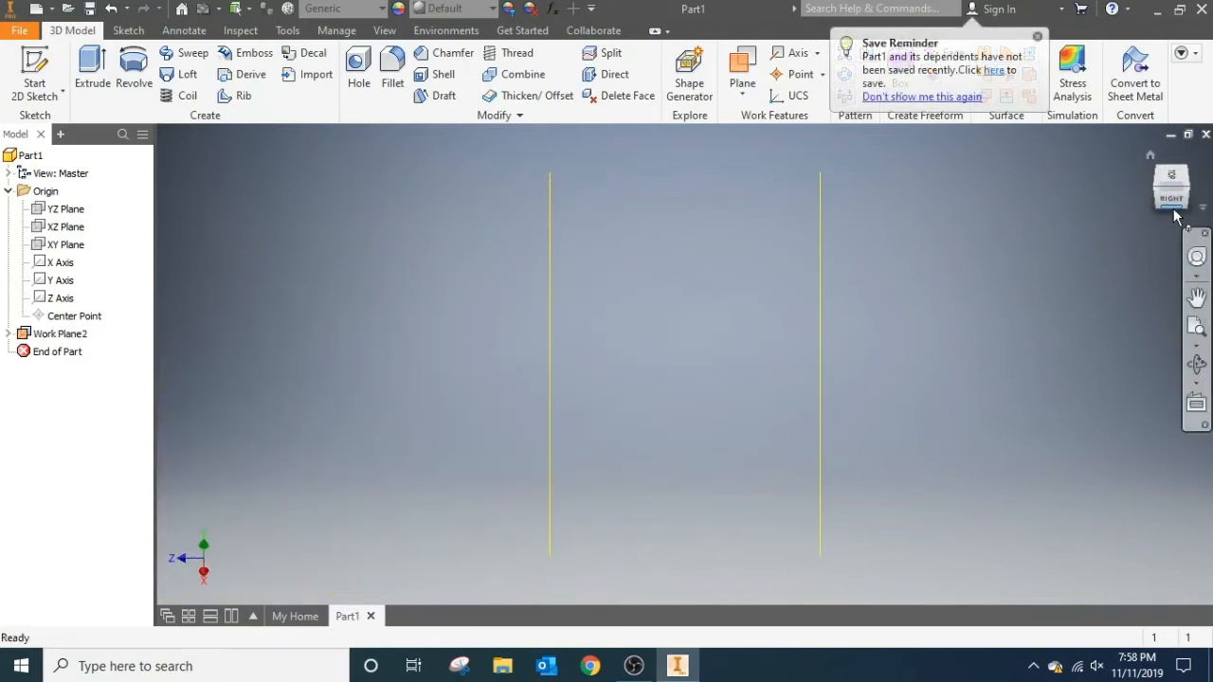
pyautogui.click(1170, 199)
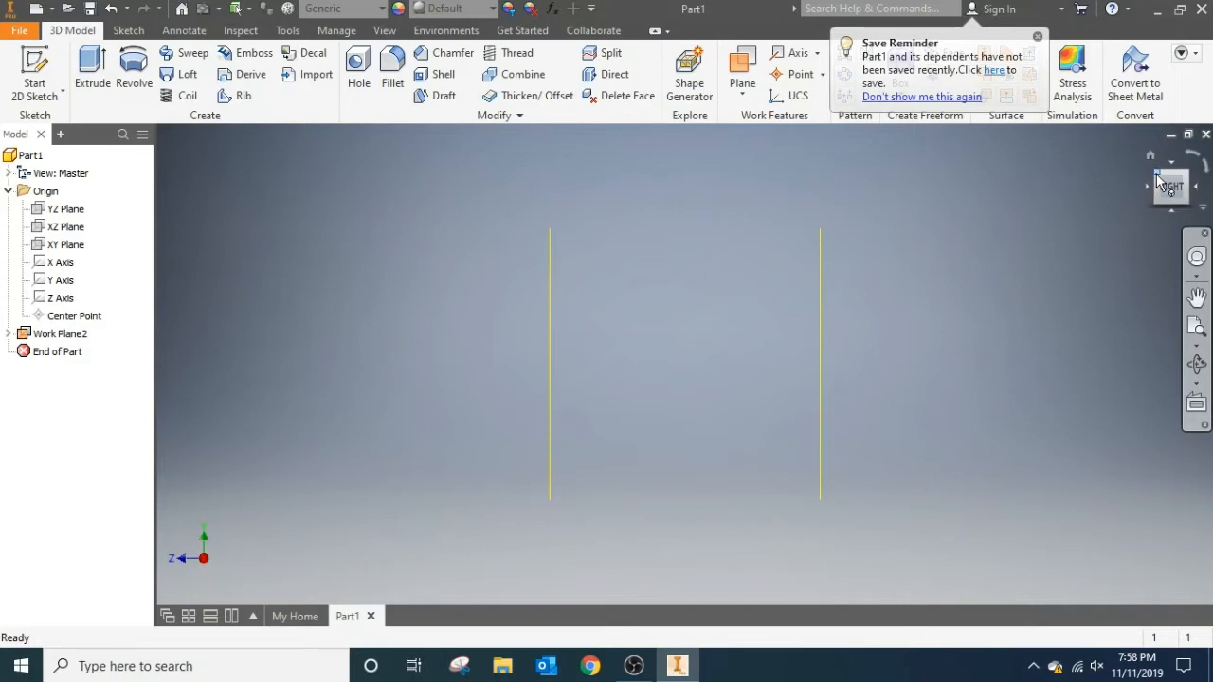
pyautogui.click(1156, 176)
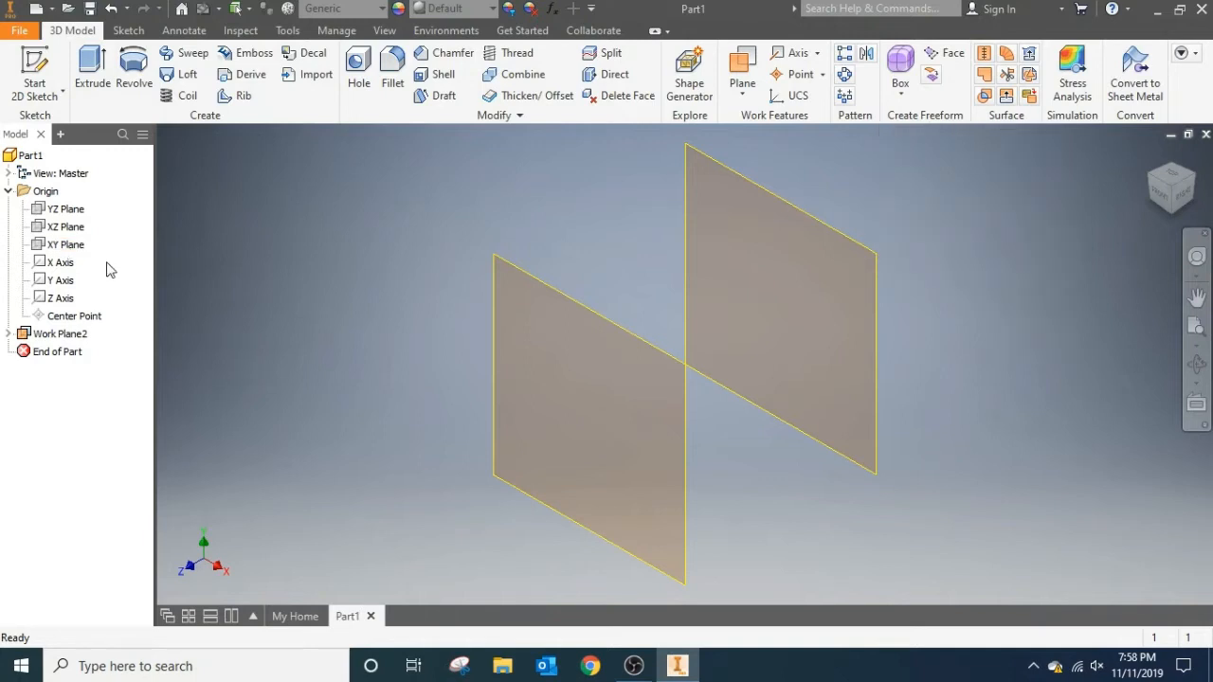
pyautogui.click(46, 66)
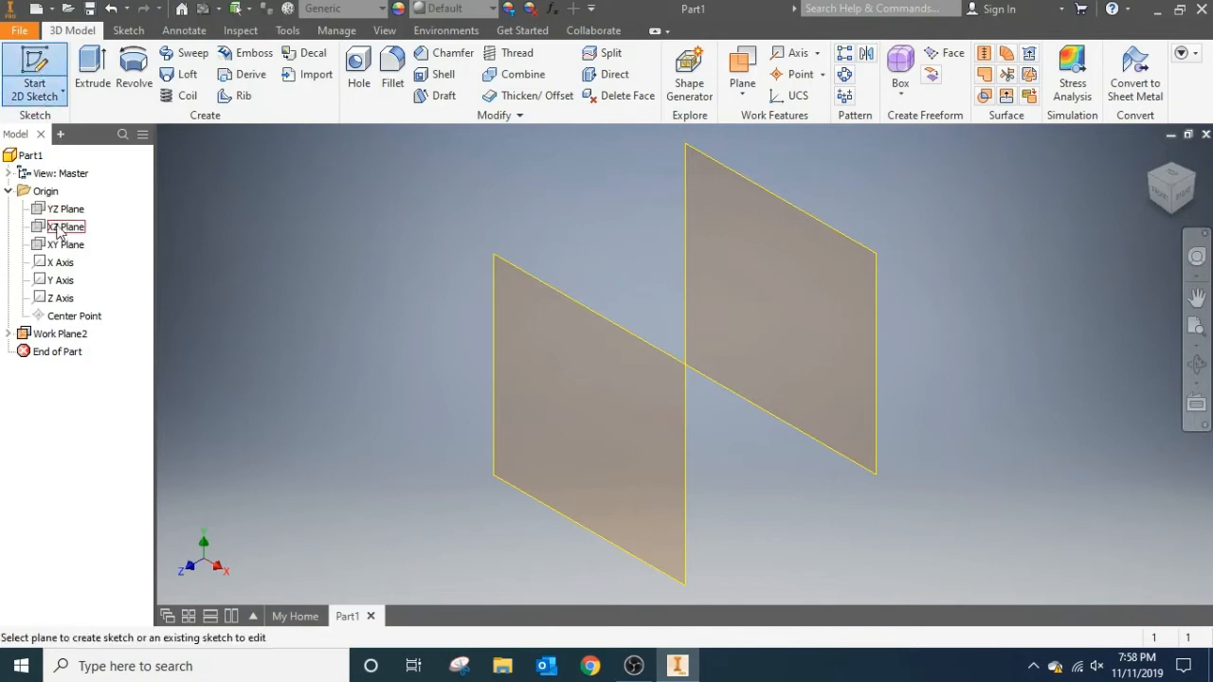
pyautogui.click(69, 249)
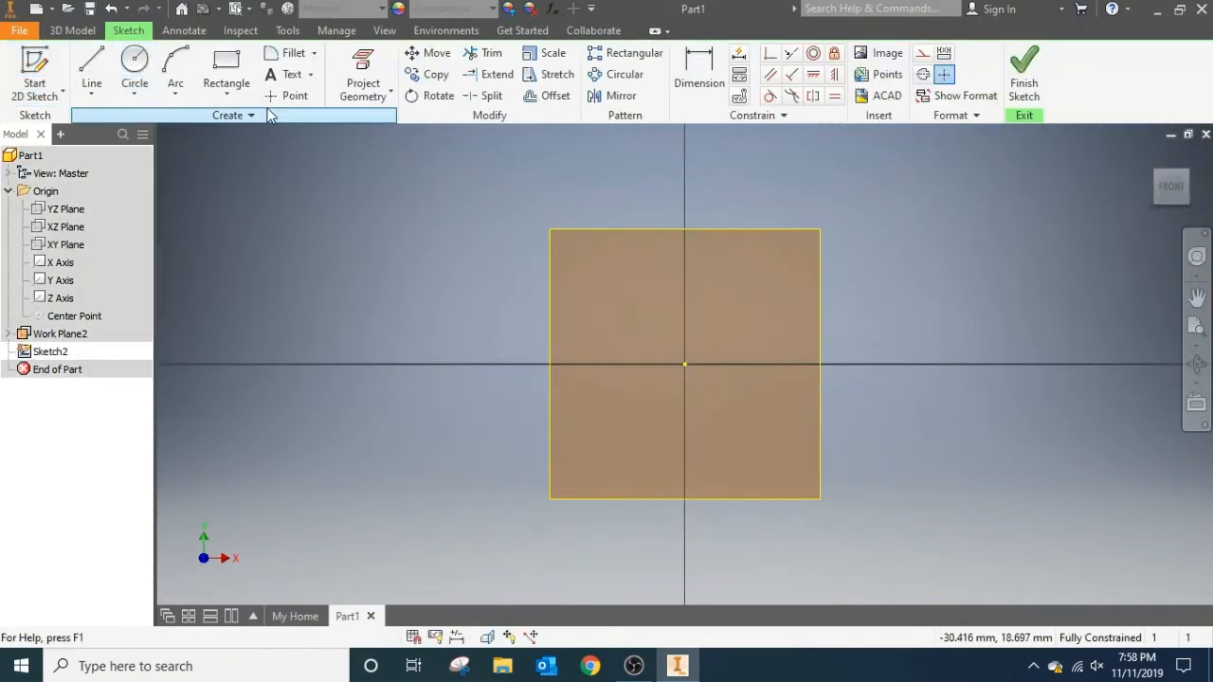
pyautogui.click(134, 68)
pyautogui.click(226, 65)
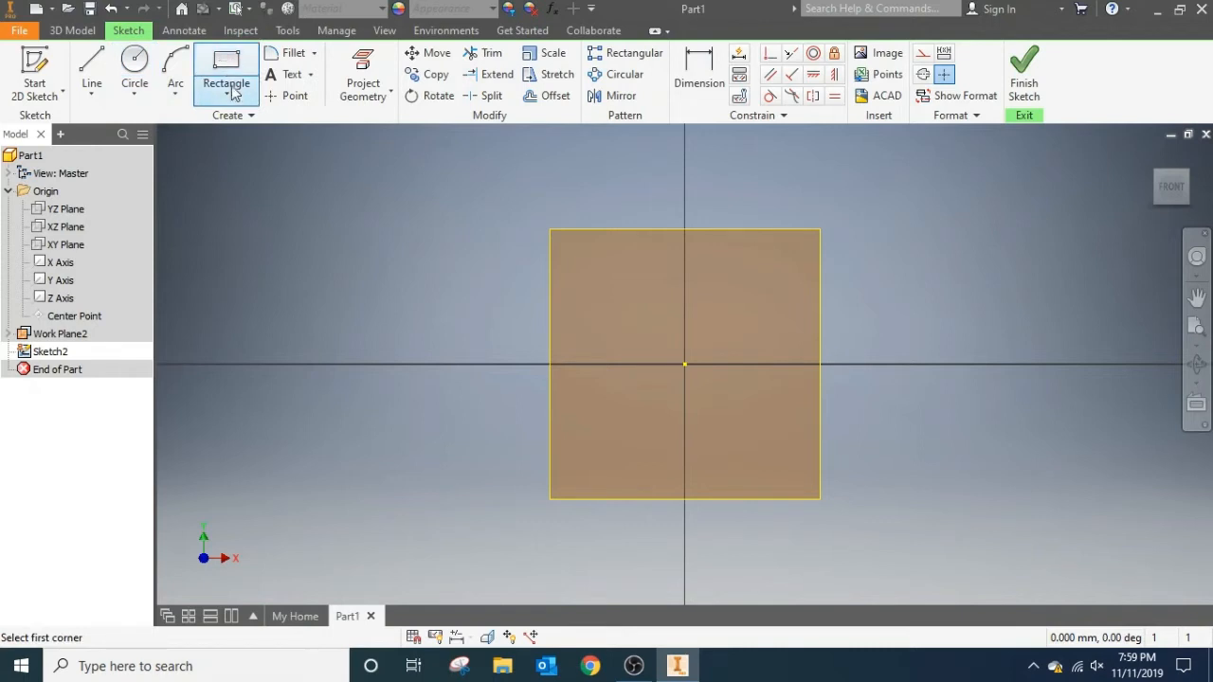
pyautogui.click(227, 94)
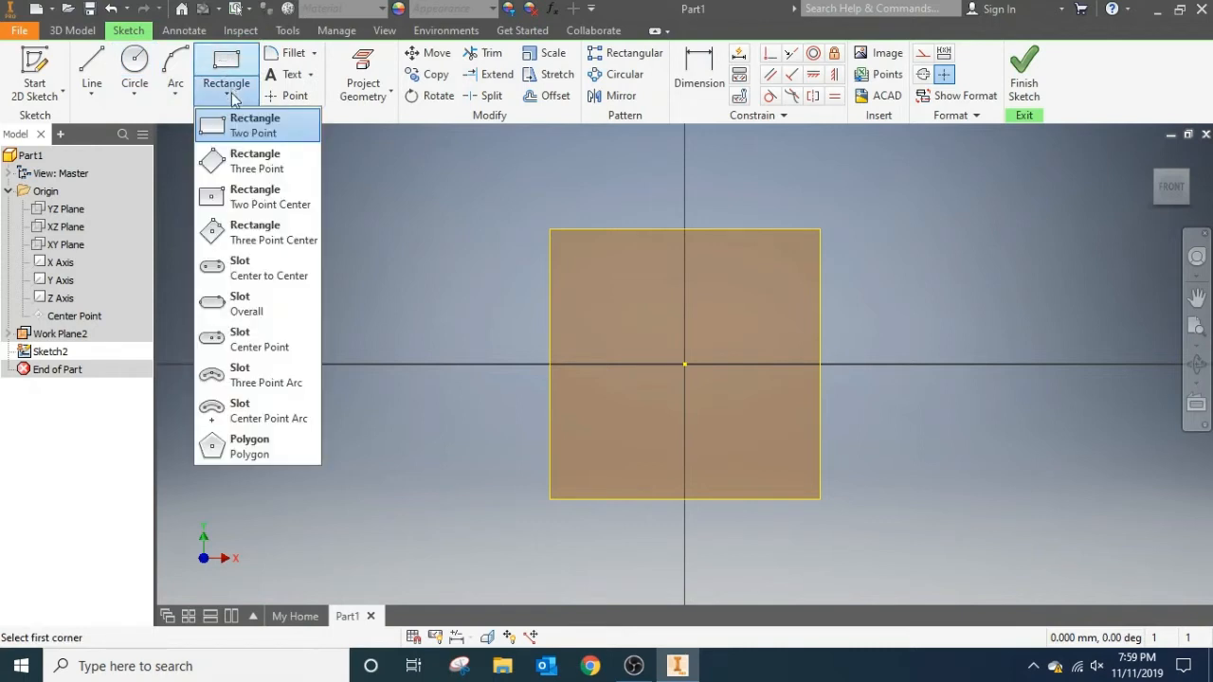
pyautogui.click(294, 203)
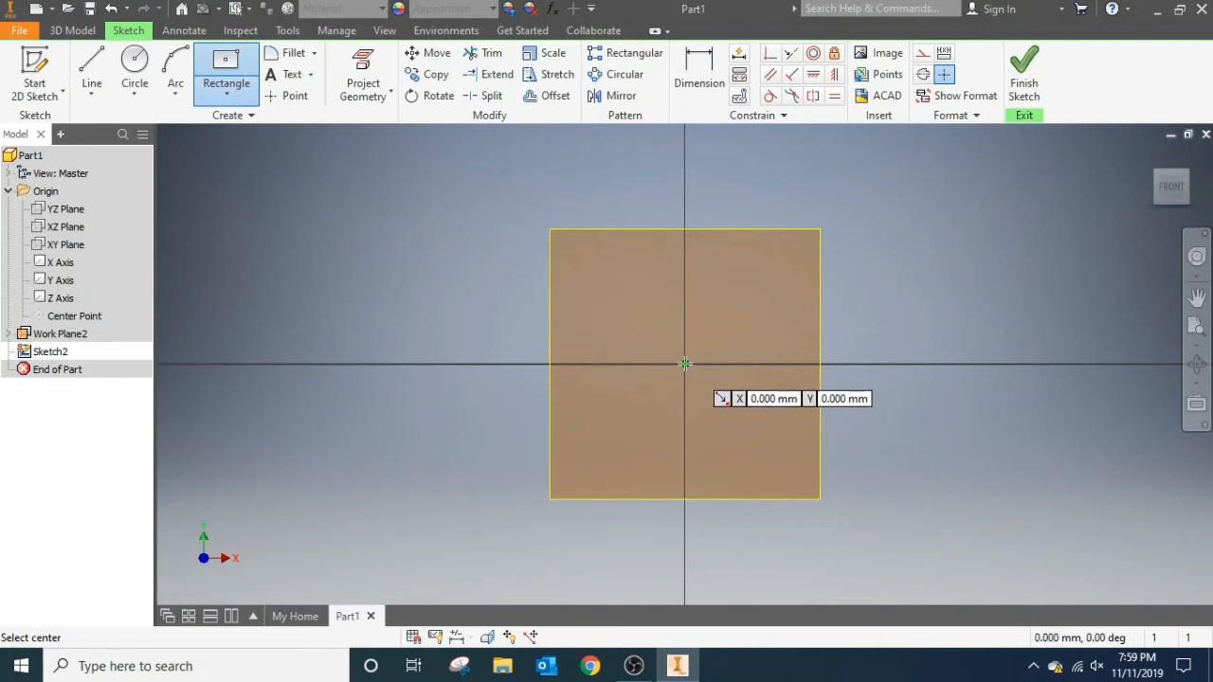
pyautogui.click(684, 364)
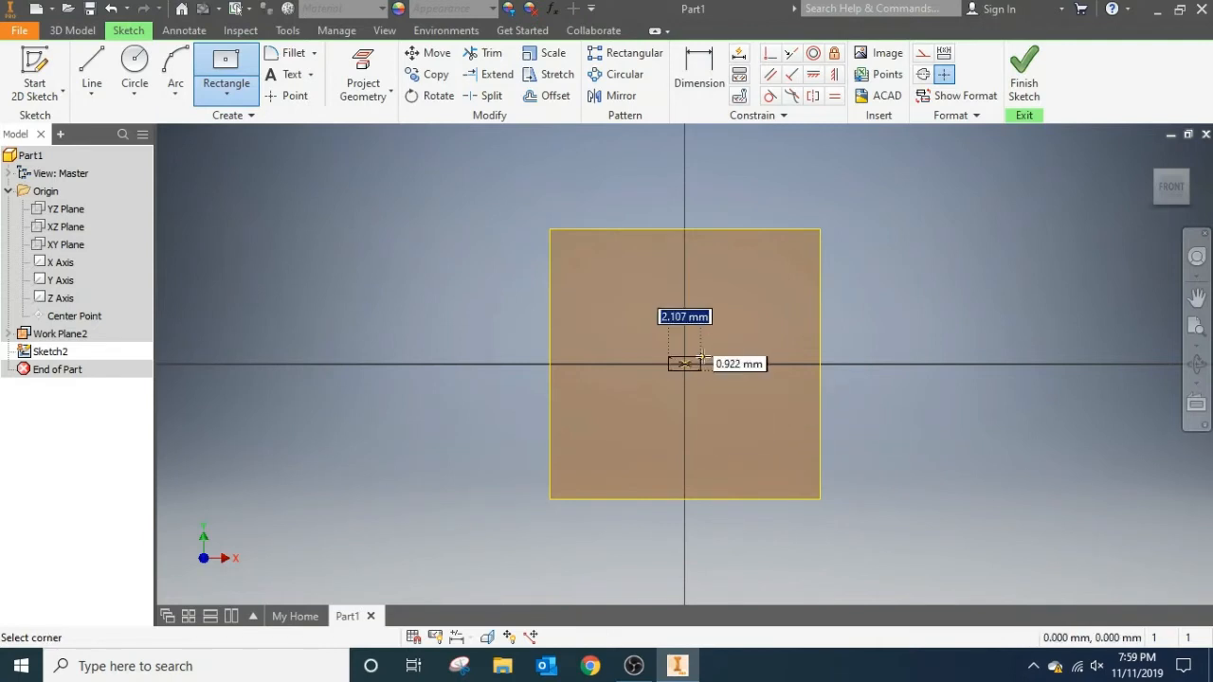
pyautogui.write('10')
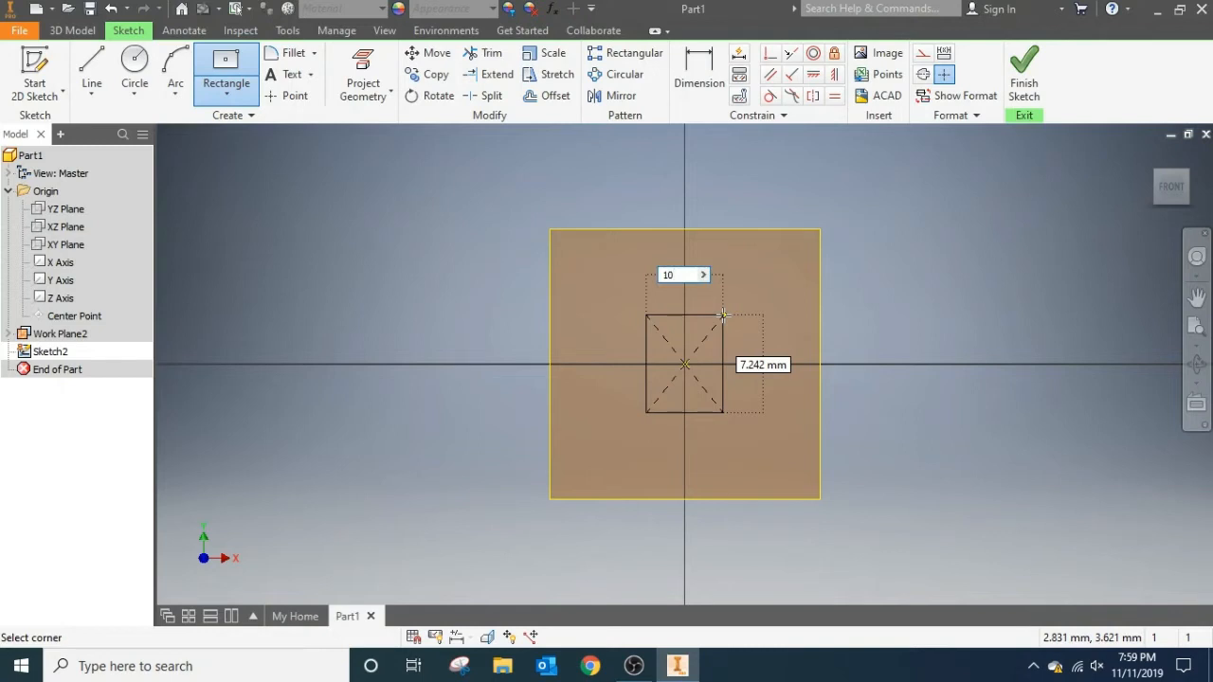
pyautogui.press('Tab')
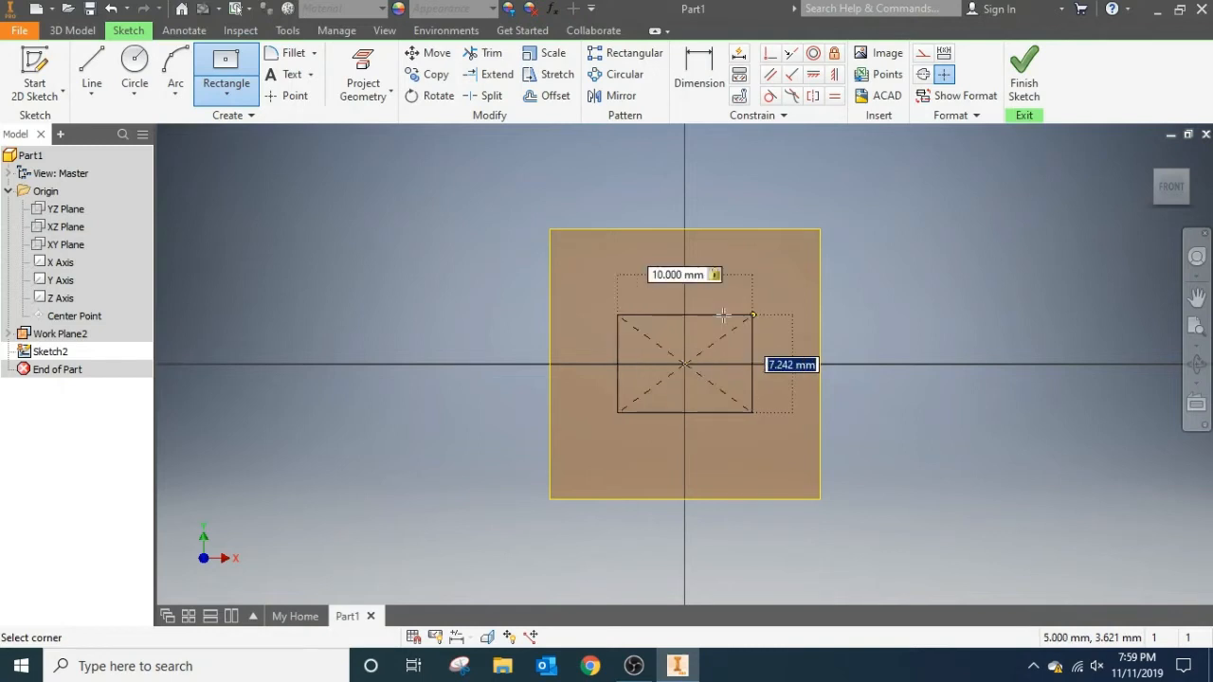
pyautogui.write('10')
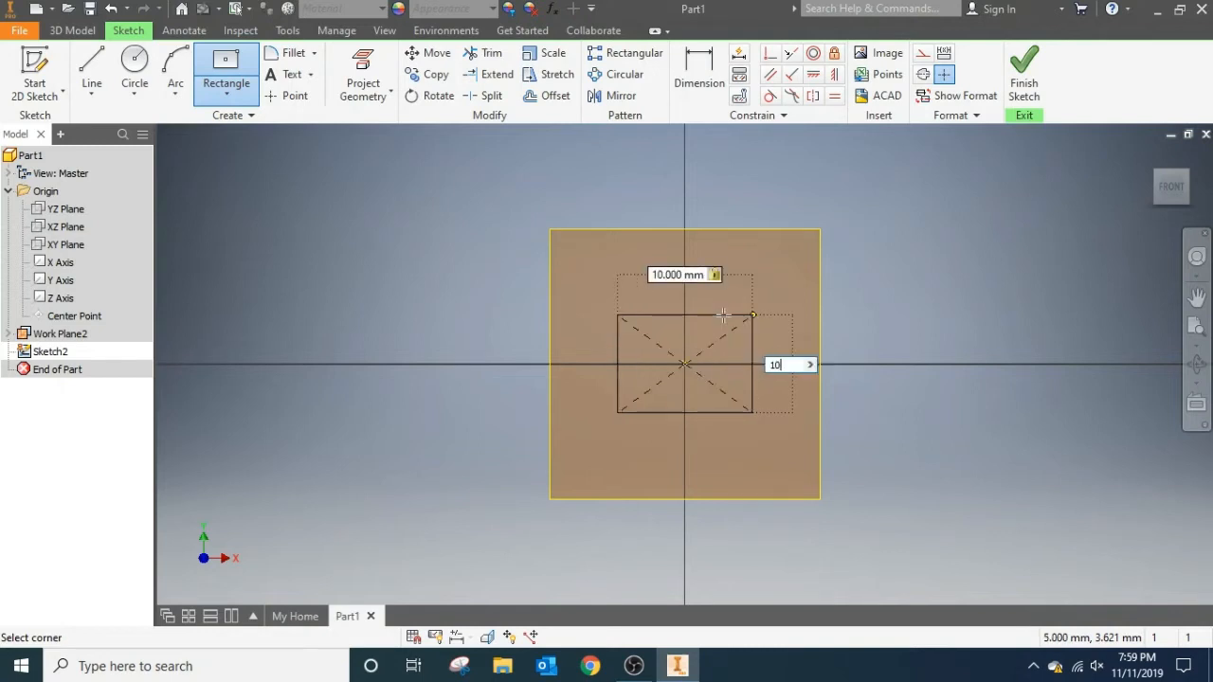
pyautogui.press('Return')
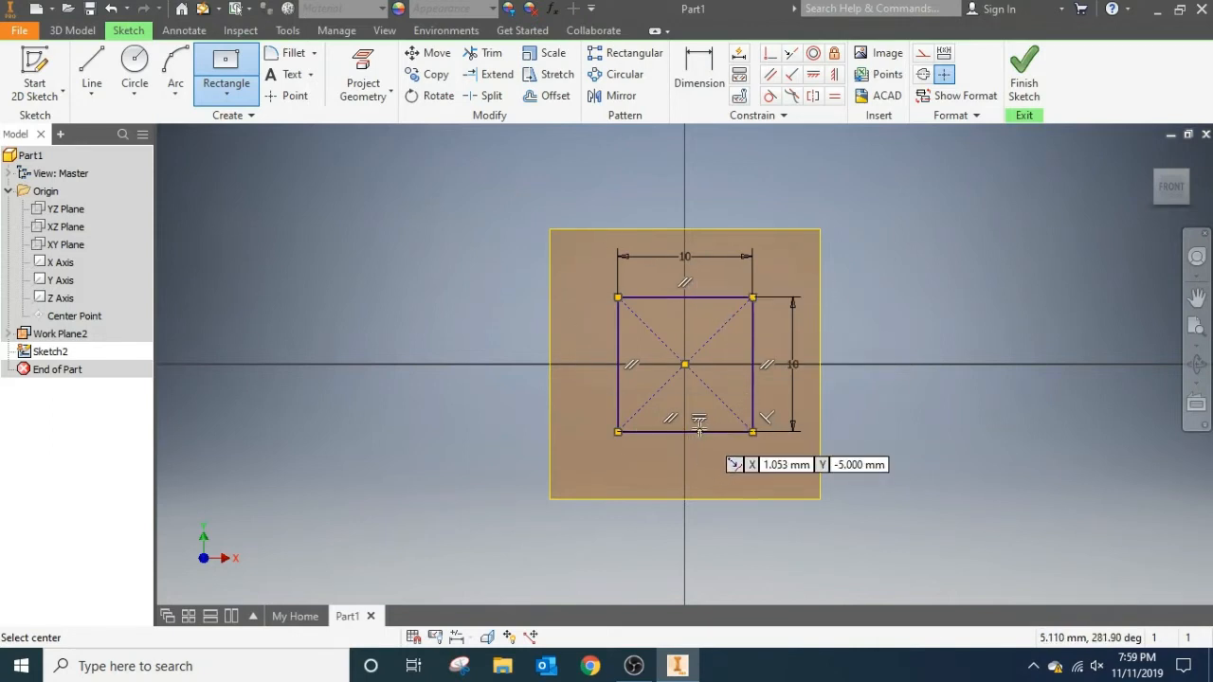
pyautogui.click(1026, 81)
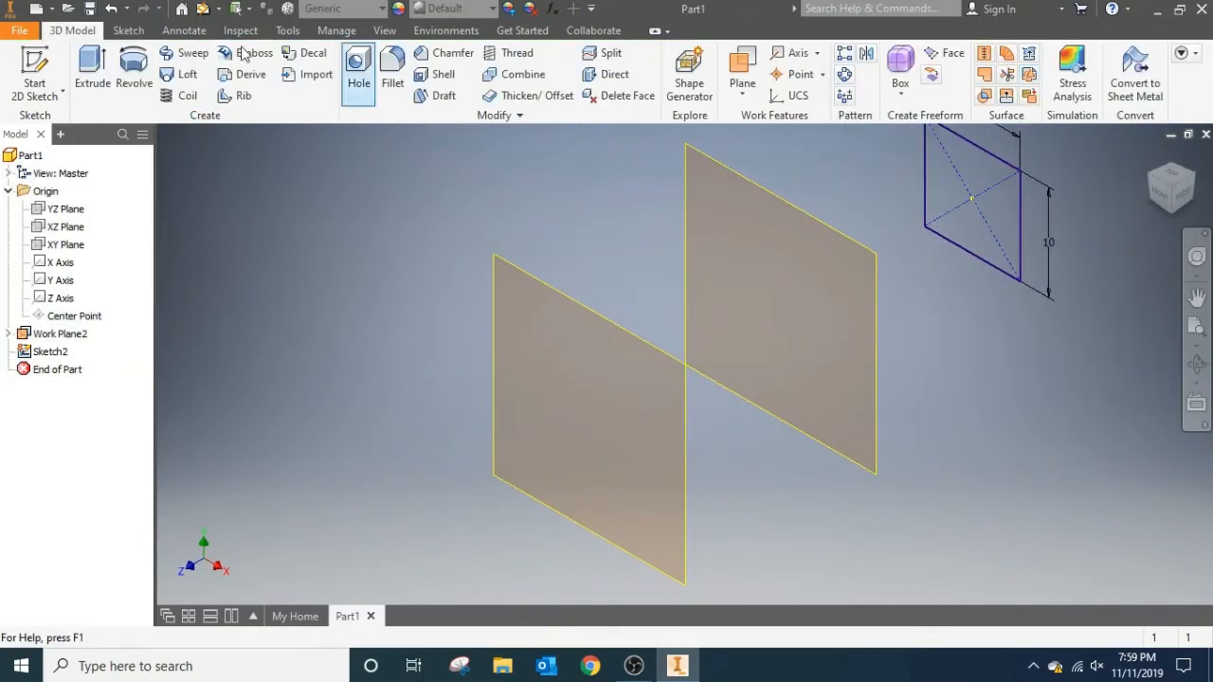
# Sketch a 10 mm diameter circle on the first work plane, centred on the origin, and finish the sketch.
pyautogui.click(38, 59)
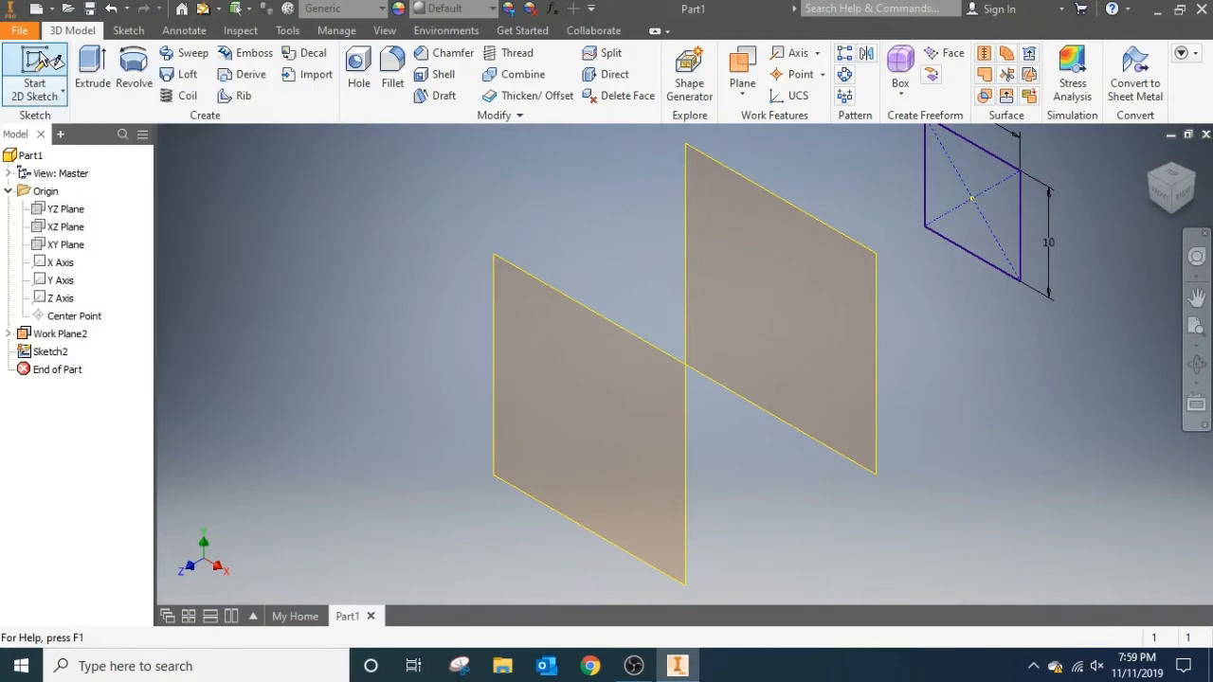
pyautogui.click(848, 237)
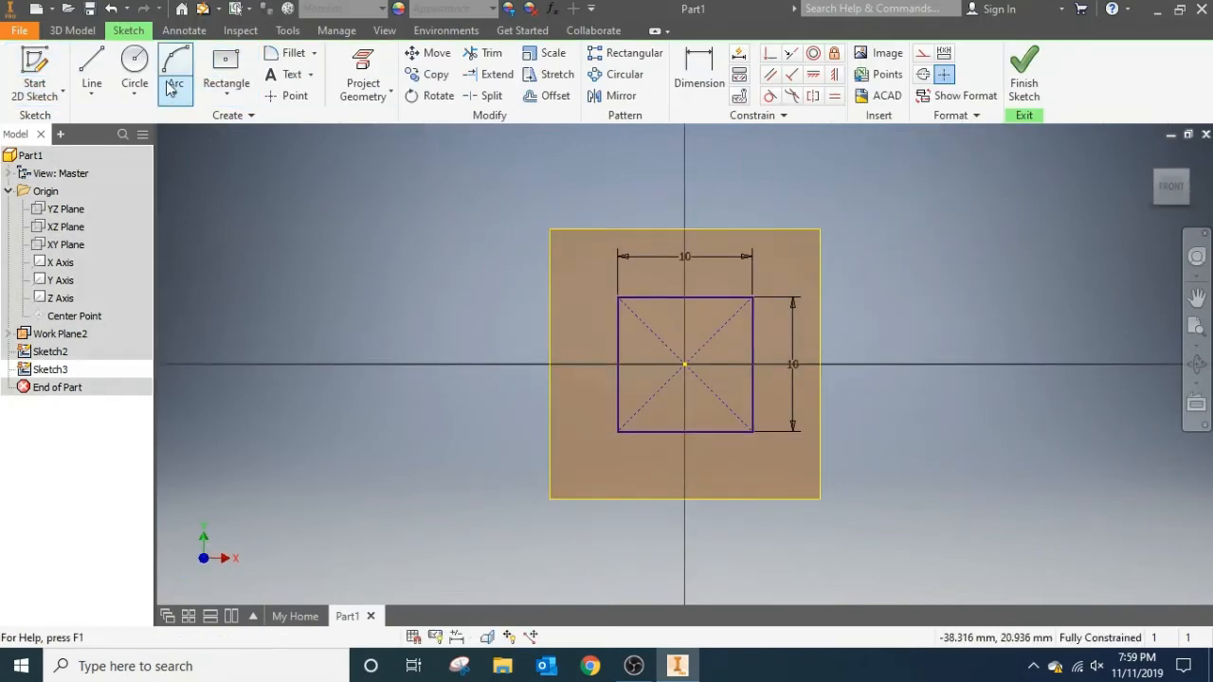
pyautogui.click(135, 66)
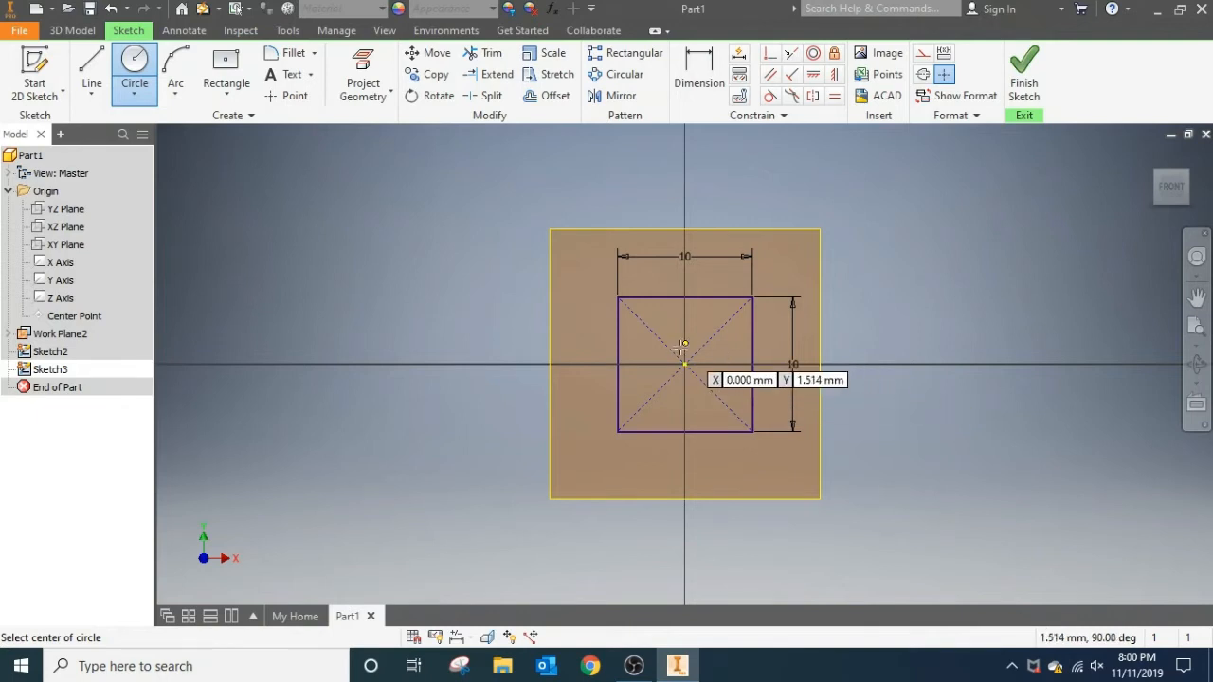
pyautogui.click(684, 363)
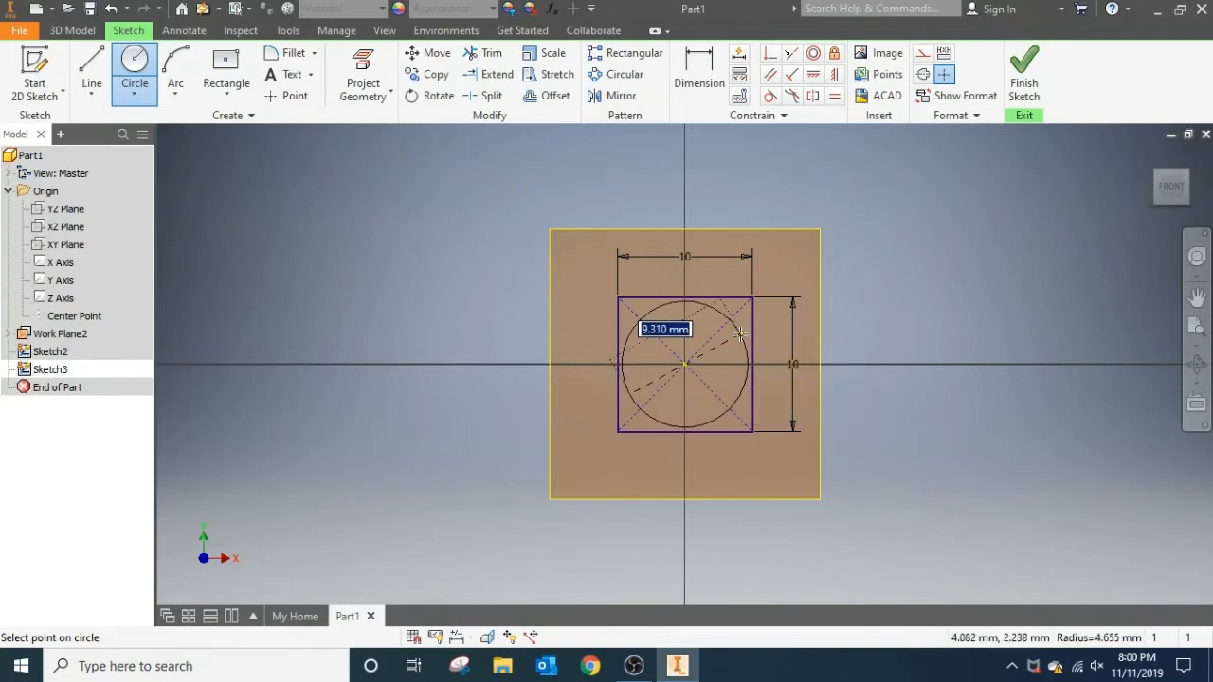
pyautogui.write('10')
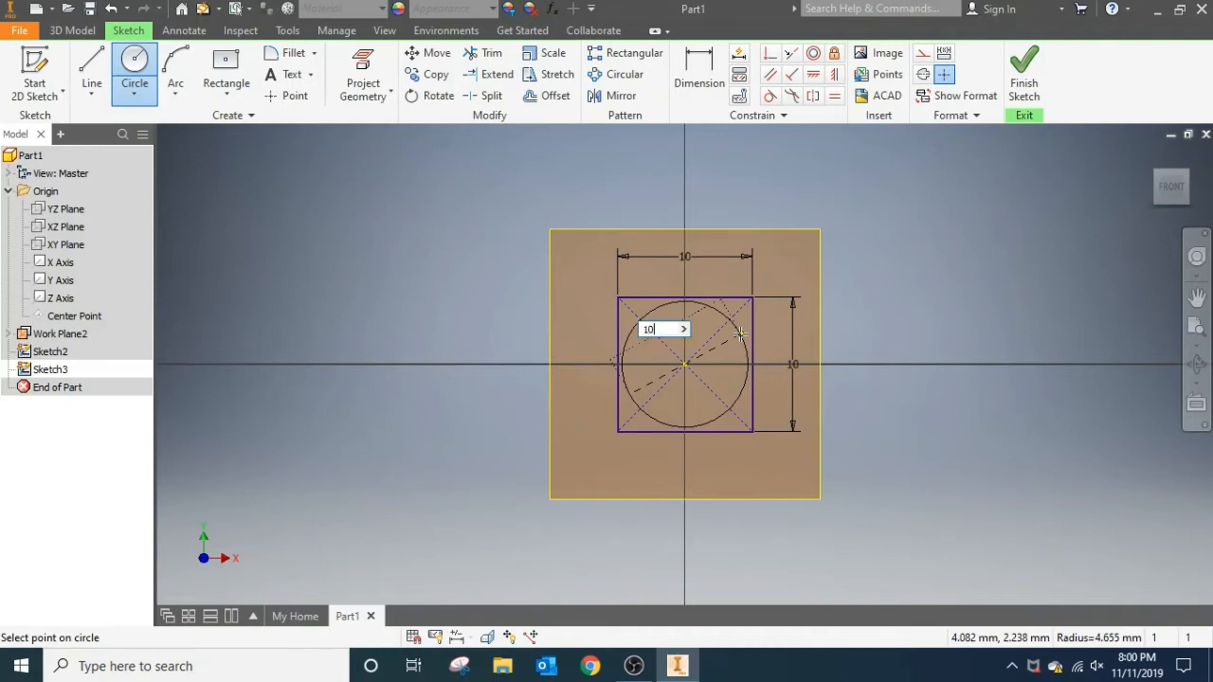
pyautogui.press('Return')
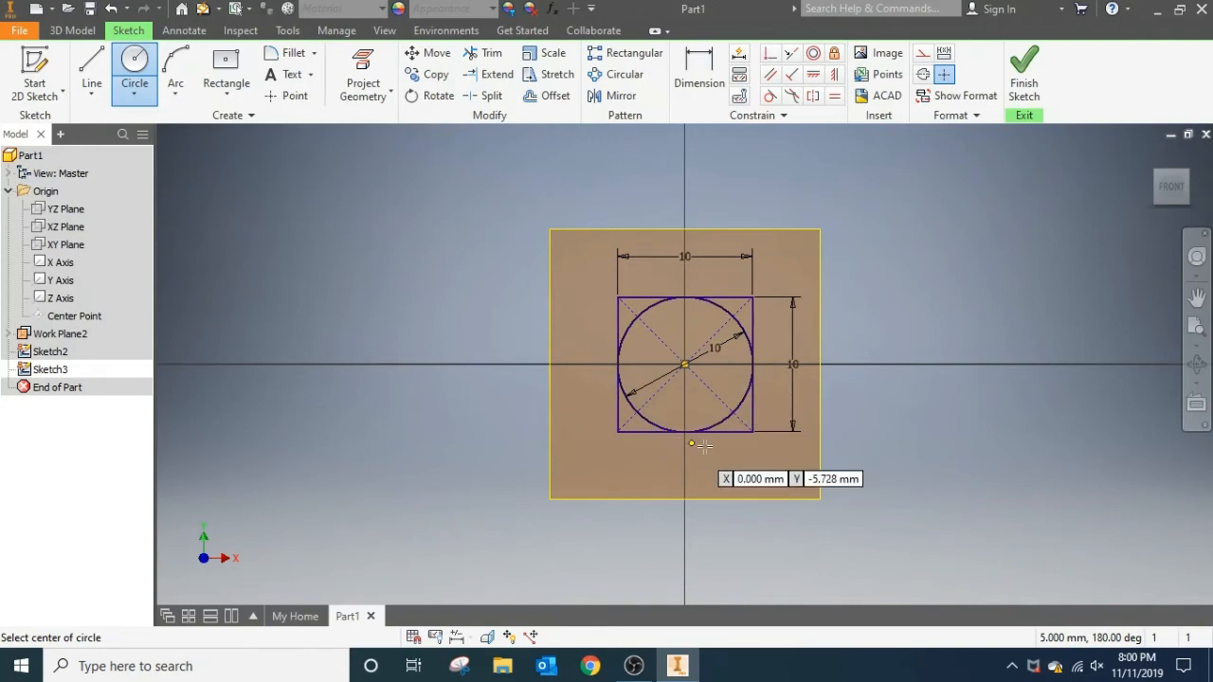
pyautogui.click(1024, 76)
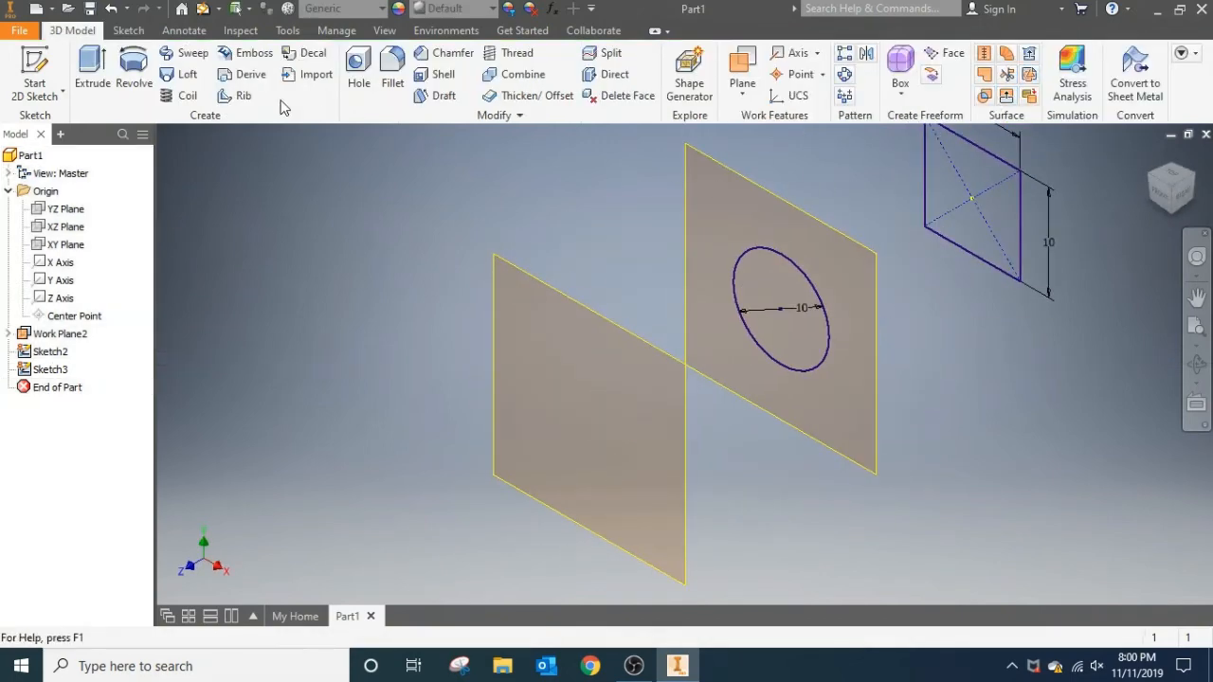
# Sketch a center rectangle 10 mm wide and 20 mm high on the second work plane, centred on the origin, and finish the sketch.
pyautogui.click(48, 67)
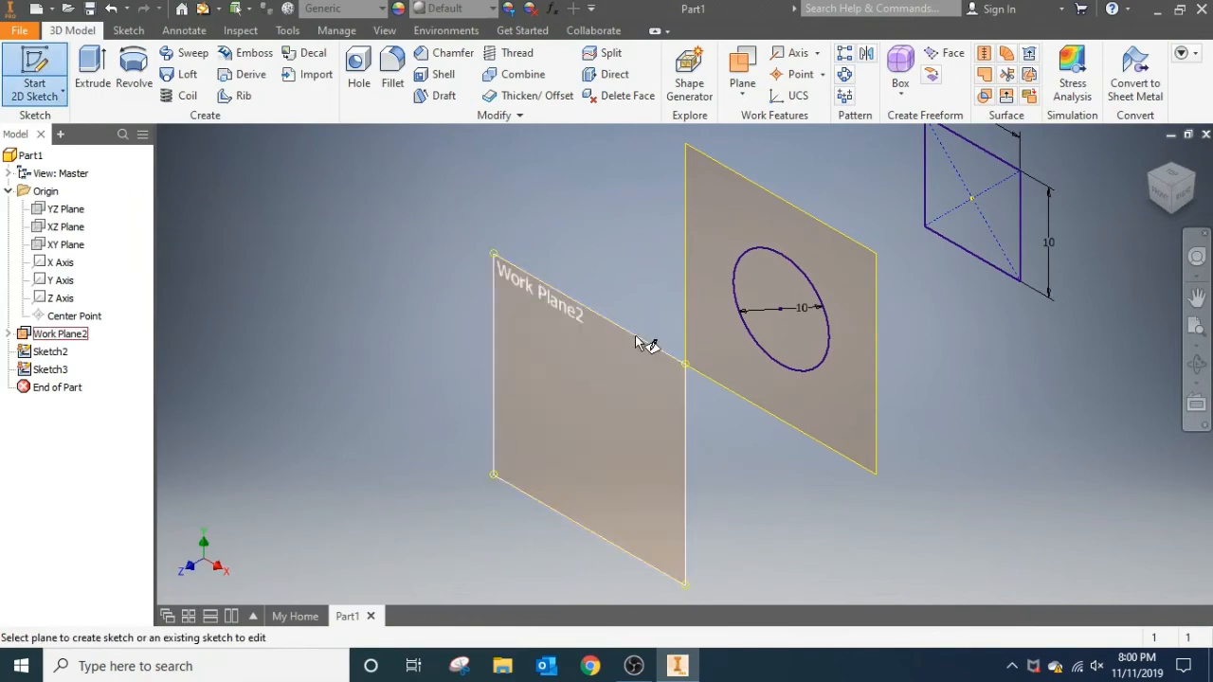
pyautogui.click(635, 341)
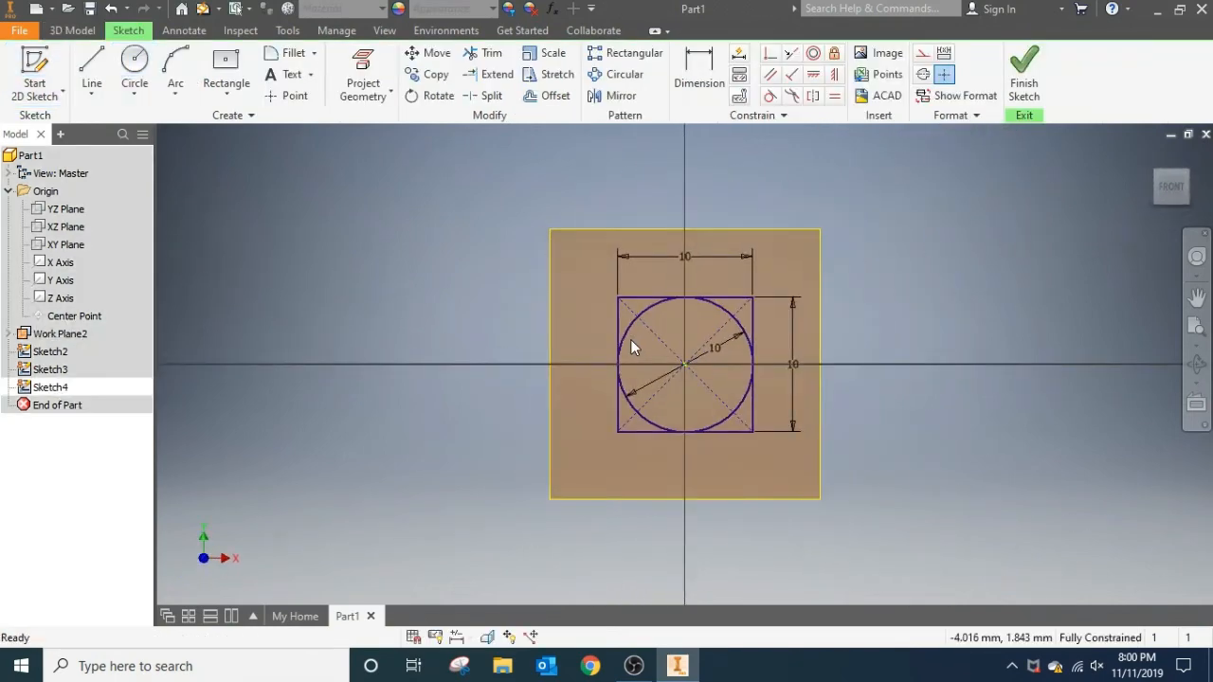
pyautogui.click(225, 68)
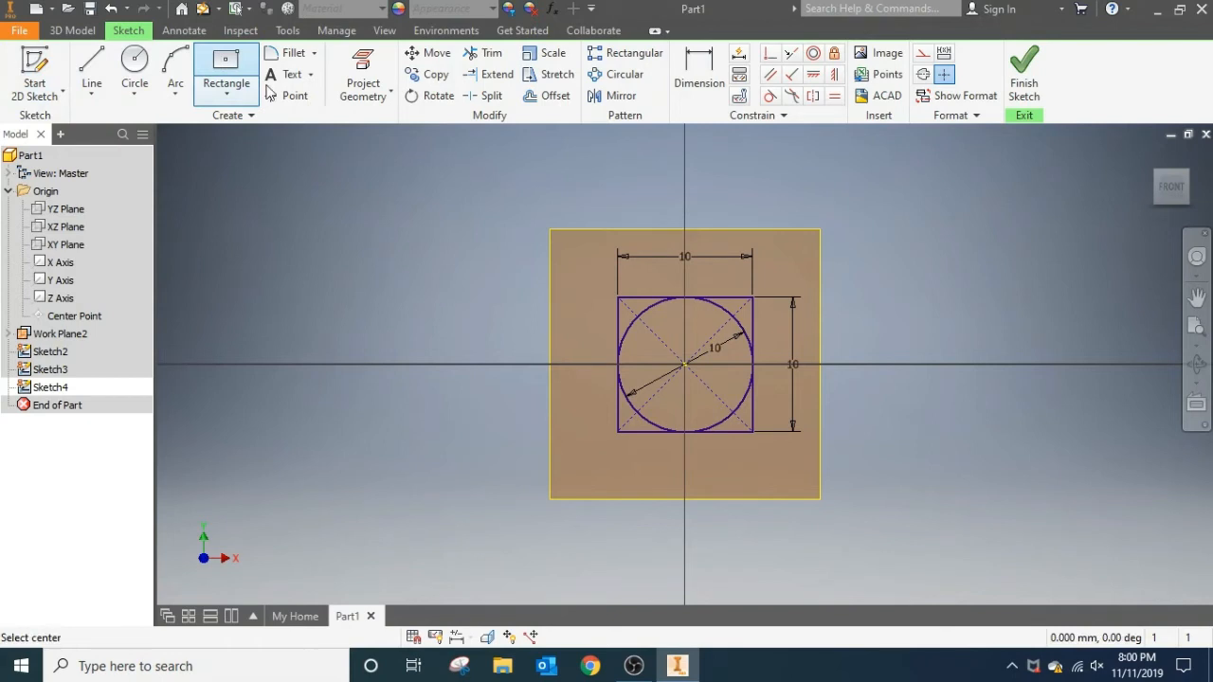
pyautogui.click(684, 365)
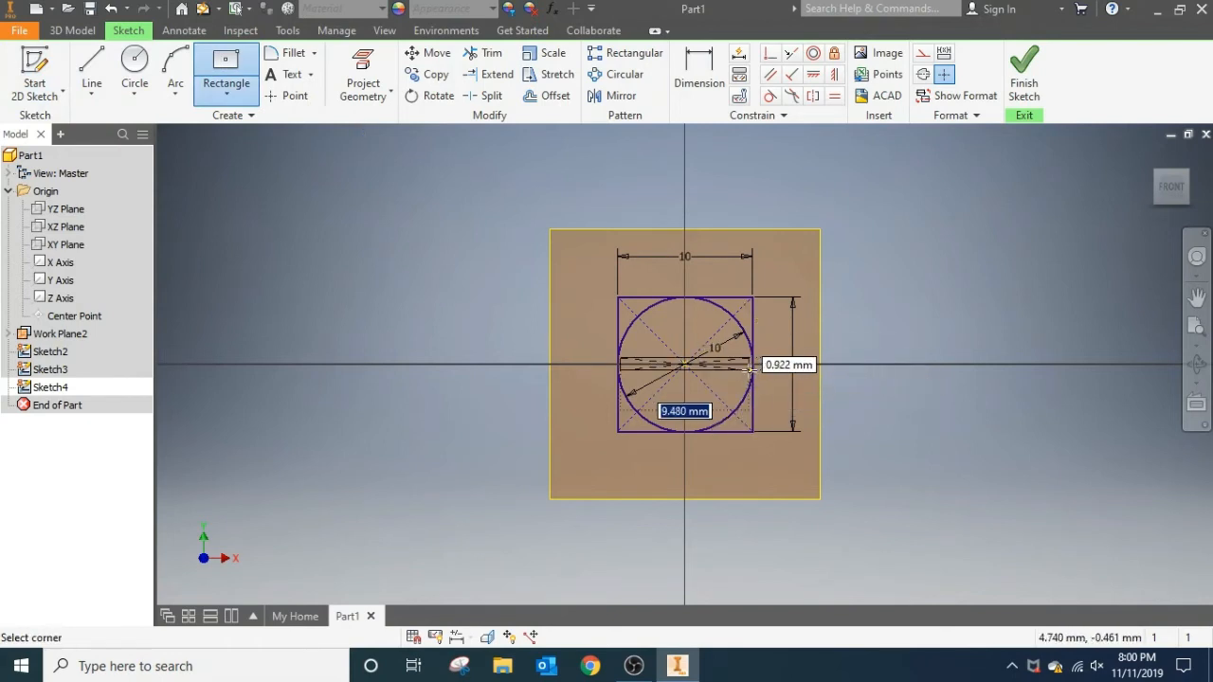
pyautogui.write('10')
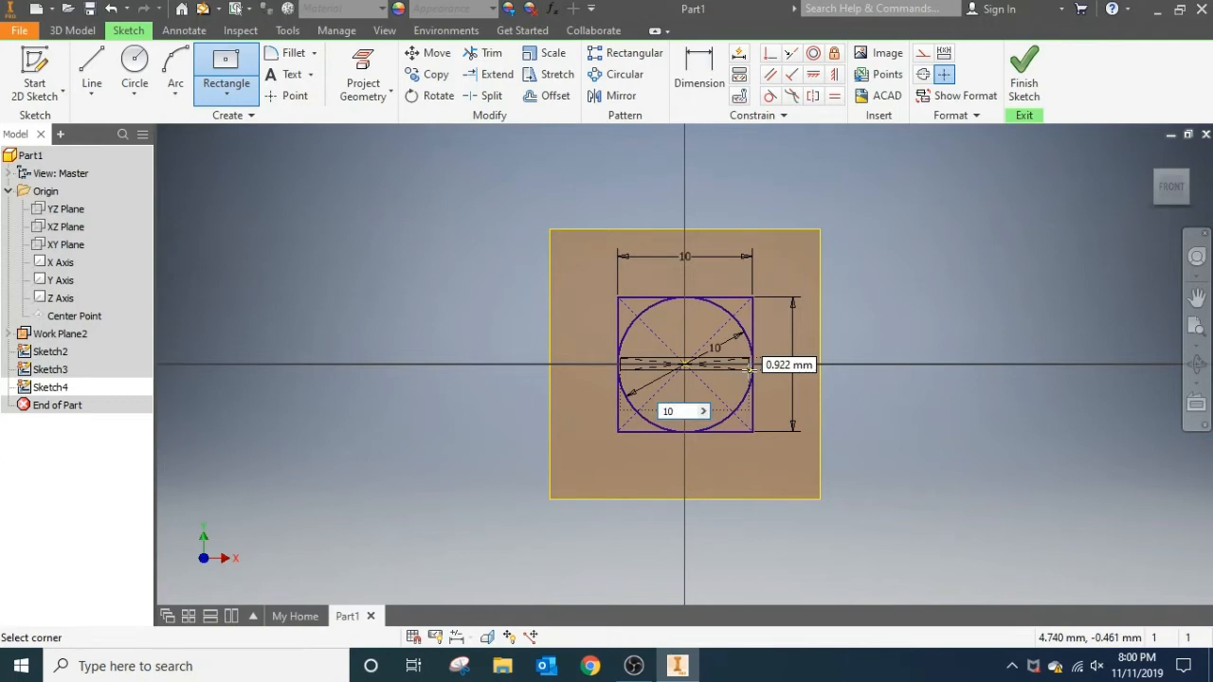
pyautogui.press('Tab')
pyautogui.write('20')
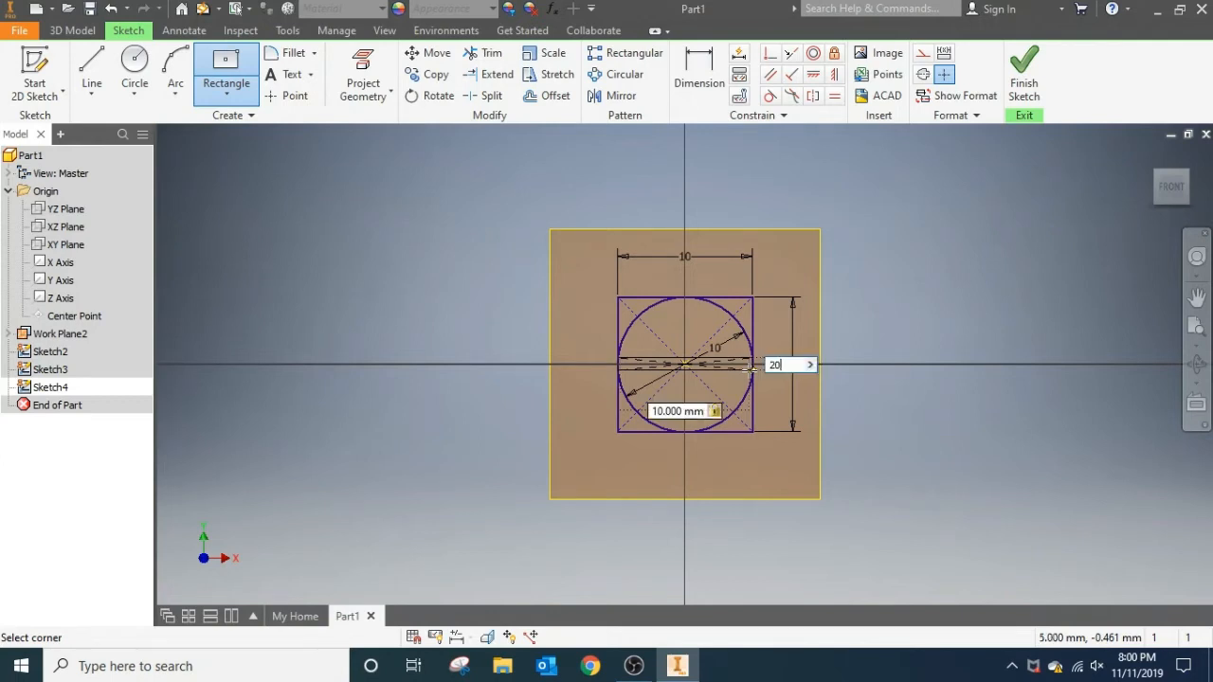
pyautogui.press('Return')
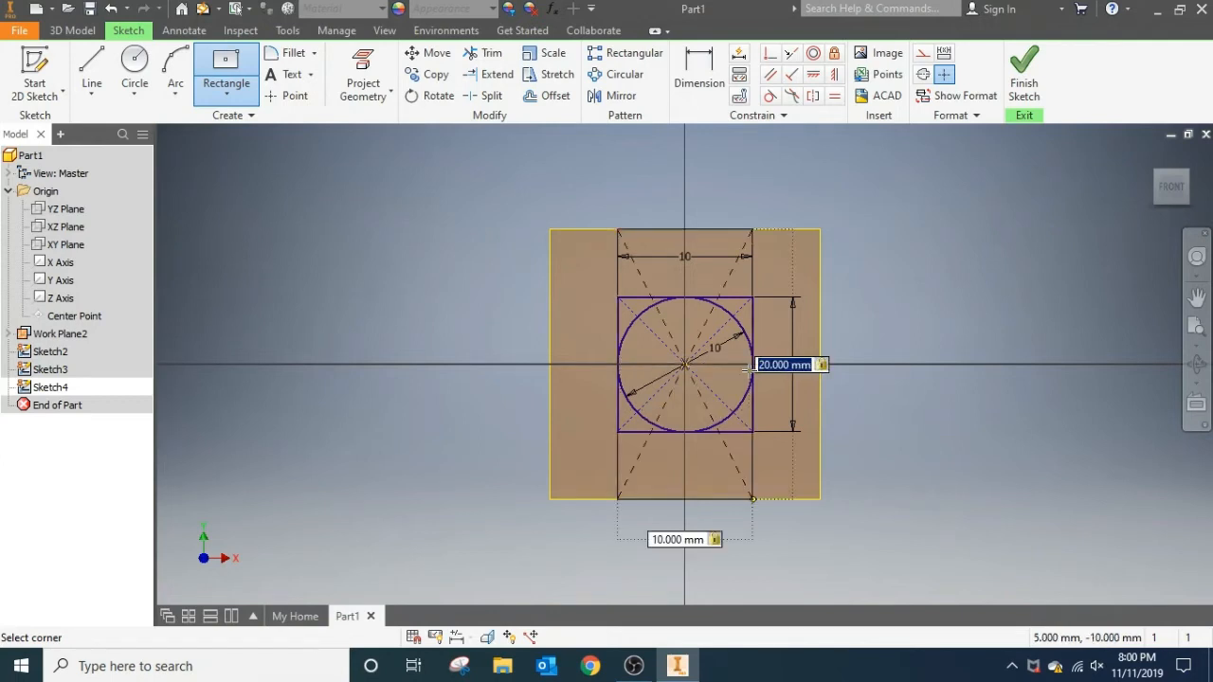
pyautogui.click(1025, 88)
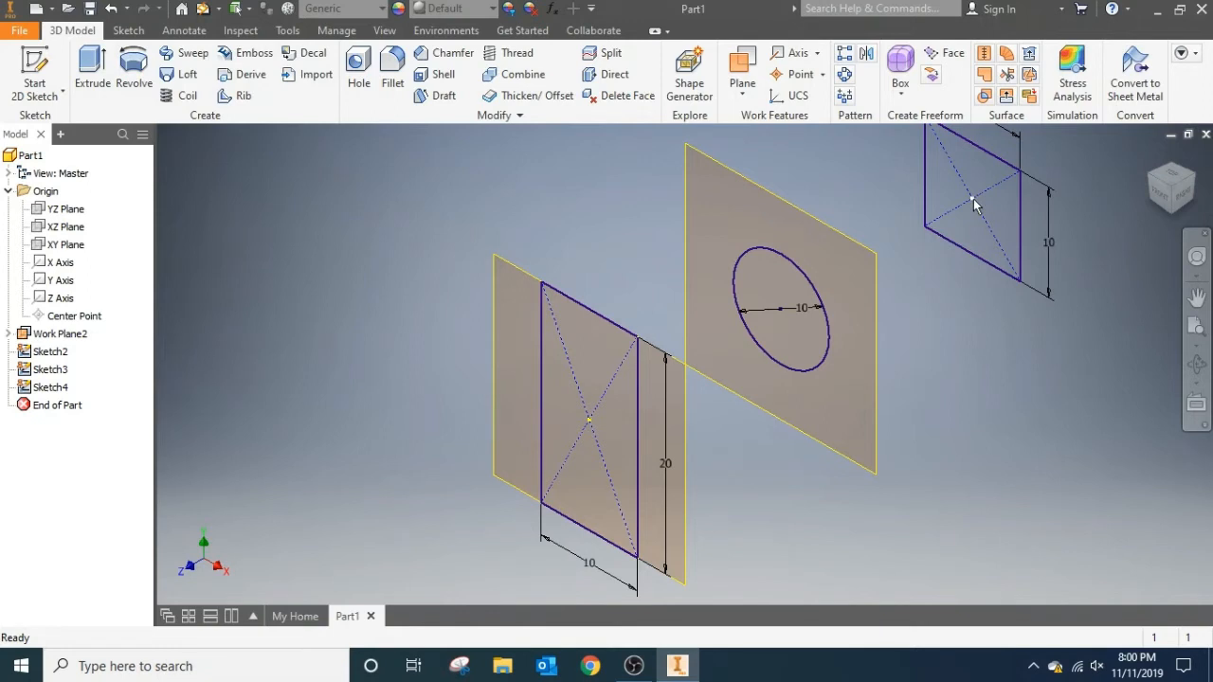
pyautogui.moveTo(973, 204)
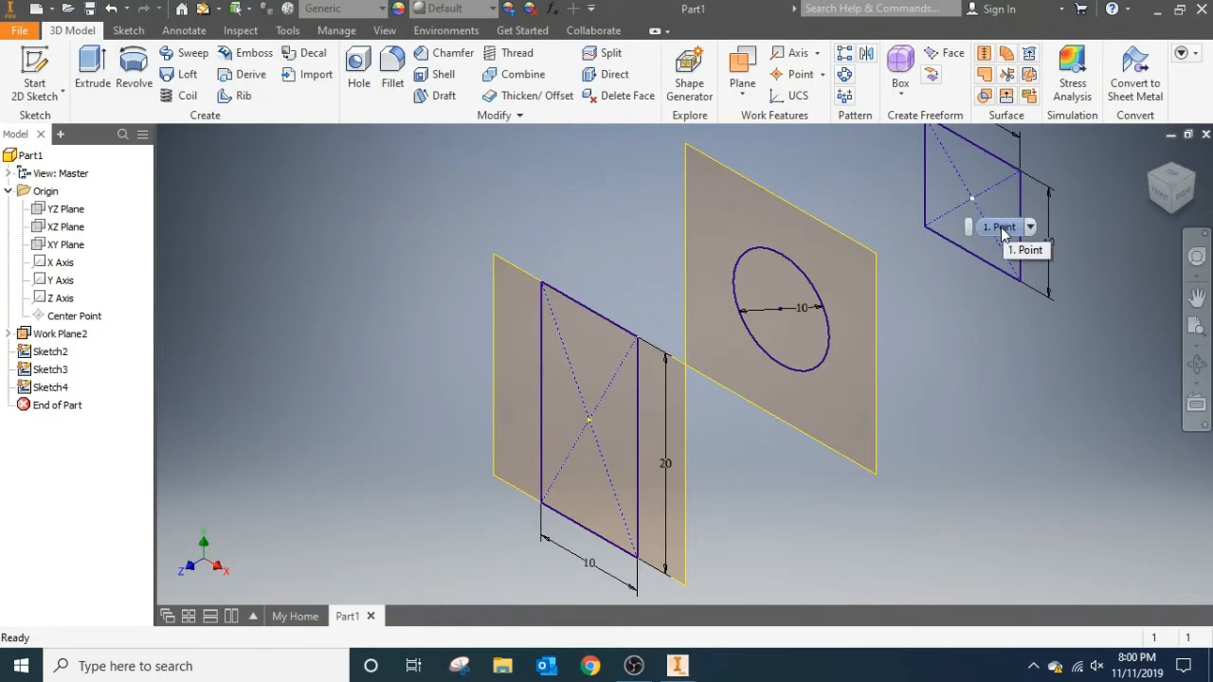
pyautogui.click(1001, 227)
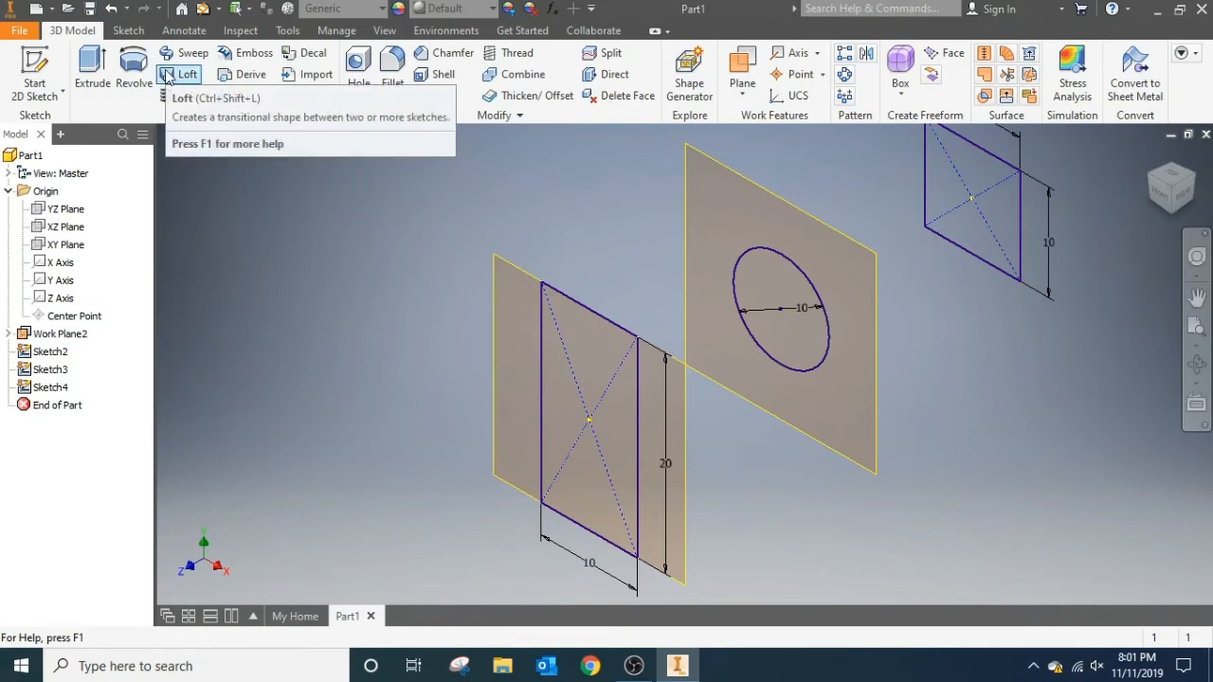
pyautogui.click(741, 94)
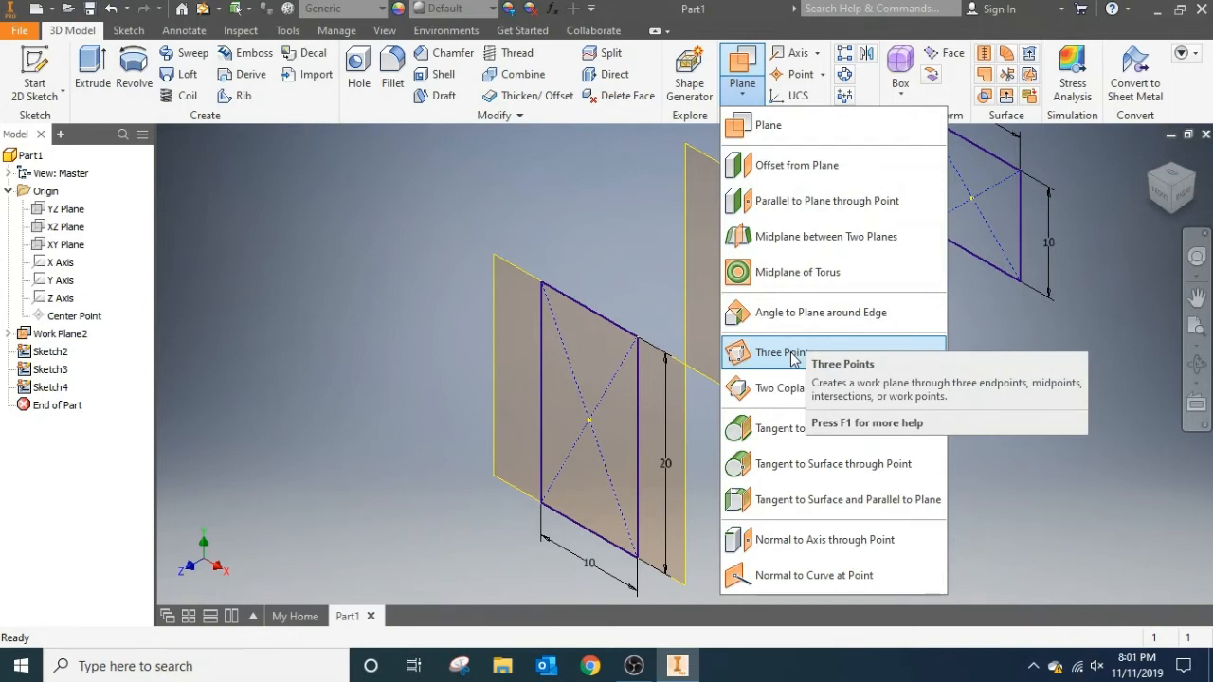
pyautogui.click(387, 347)
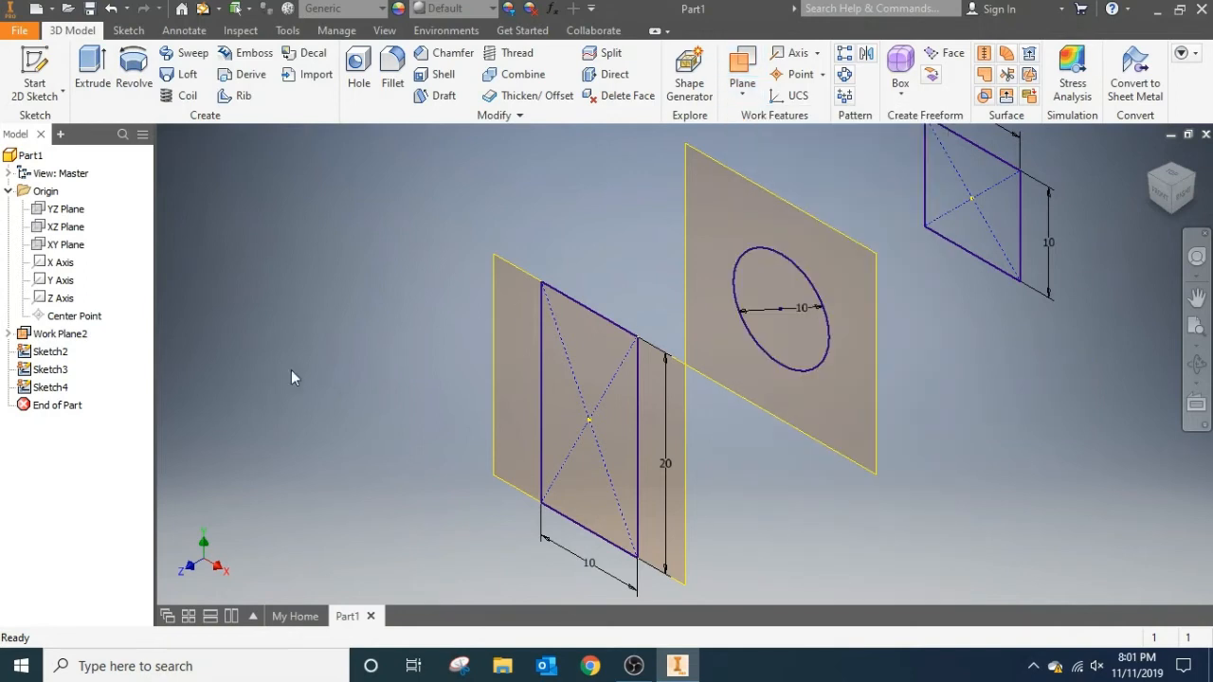
# Edit the 10 by 20 mm rectangle's sketch, add a point at the midpoint of its top edge, and finish the sketch.
pyautogui.doubleClick(65, 385)
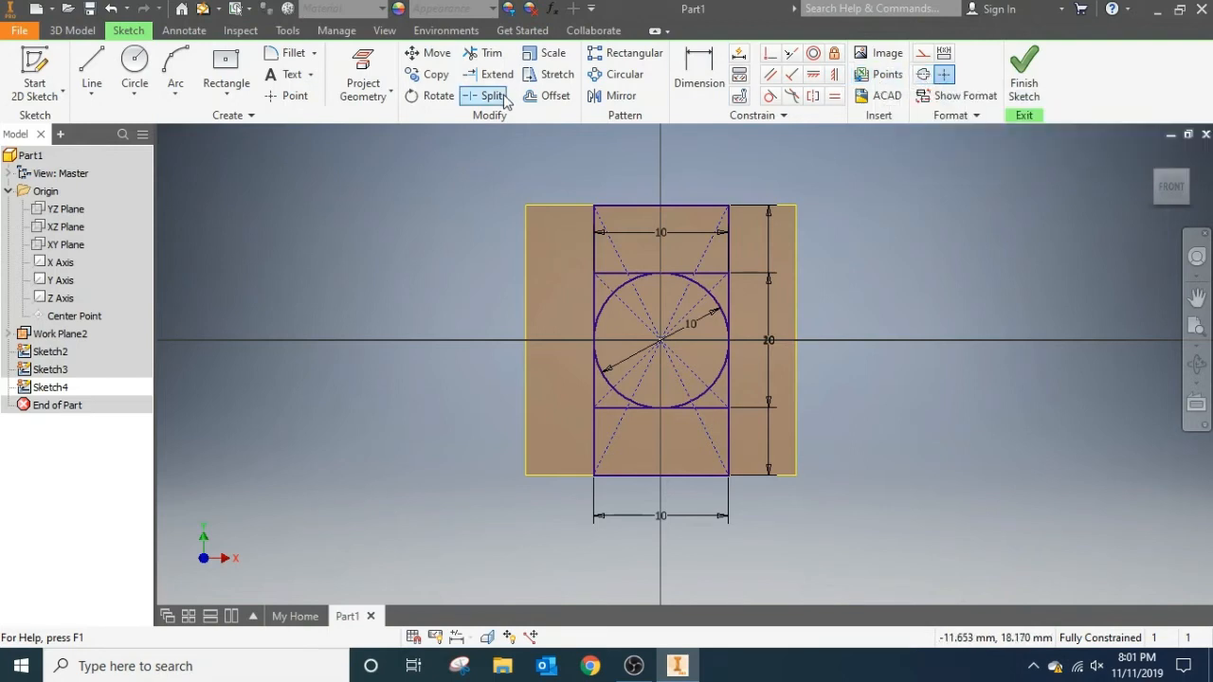
pyautogui.click(279, 98)
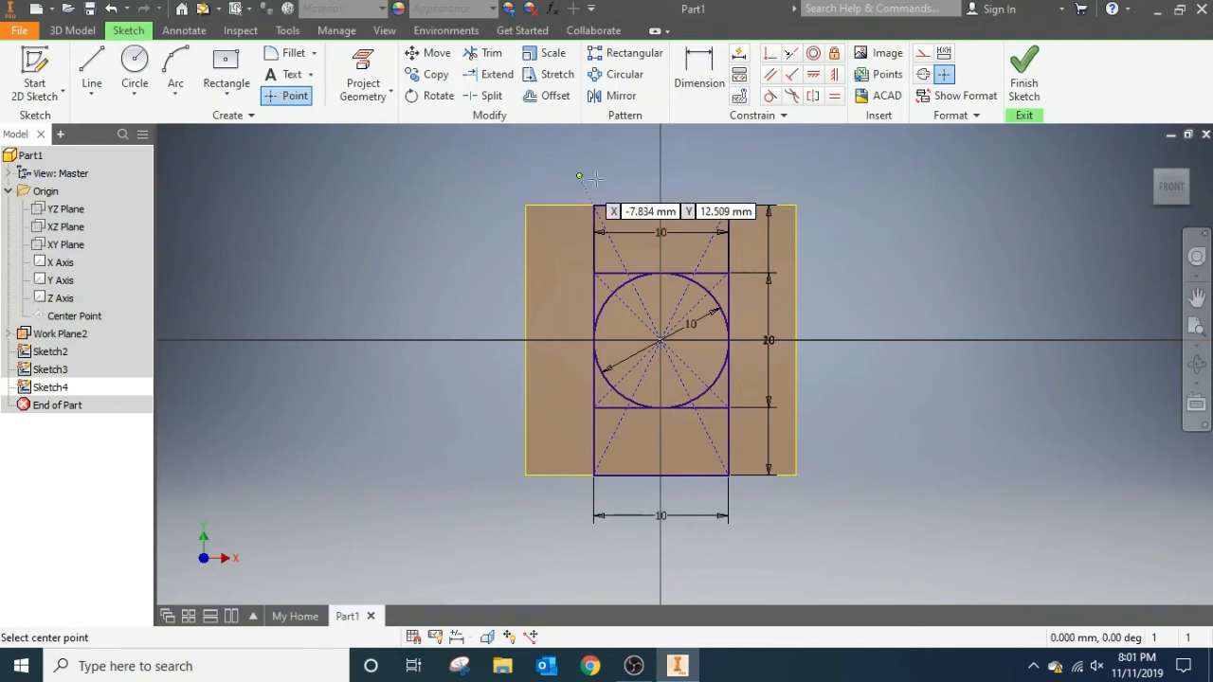
pyautogui.click(660, 203)
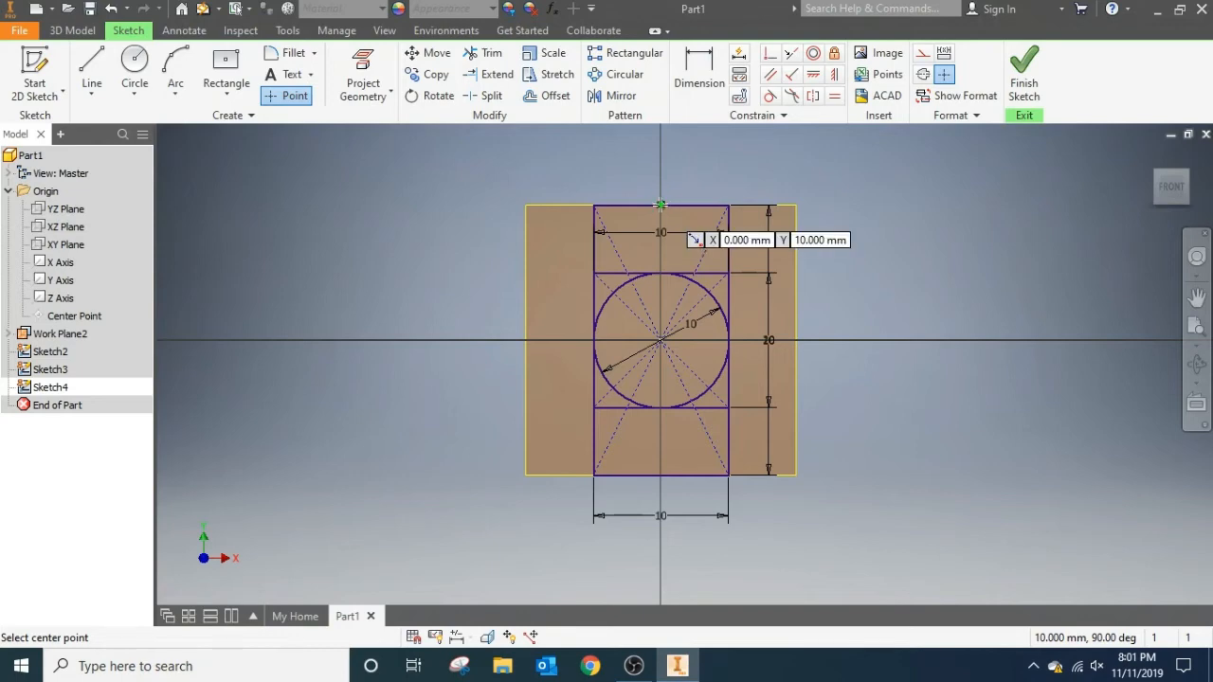
pyautogui.click(1023, 76)
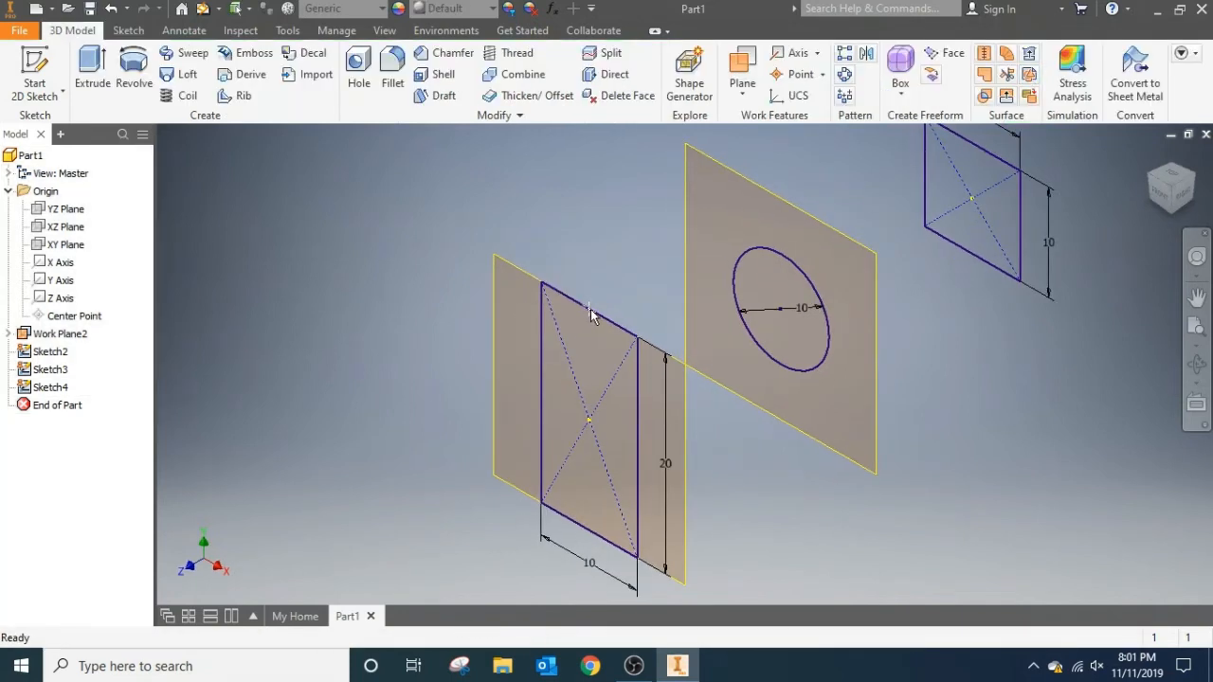
# Create a three-point work plane through the tall rectangle's centre, its top-edge midpoint and the 10 mm square's centre.
pyautogui.click(1156, 193)
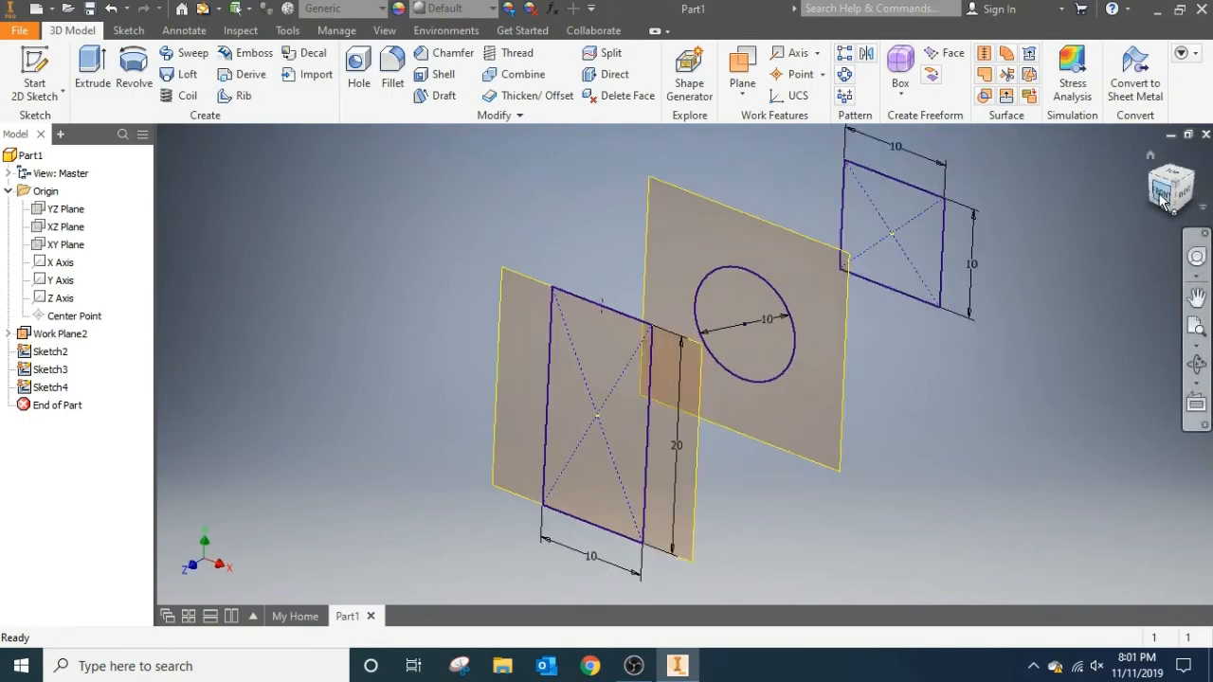
pyautogui.click(1149, 186)
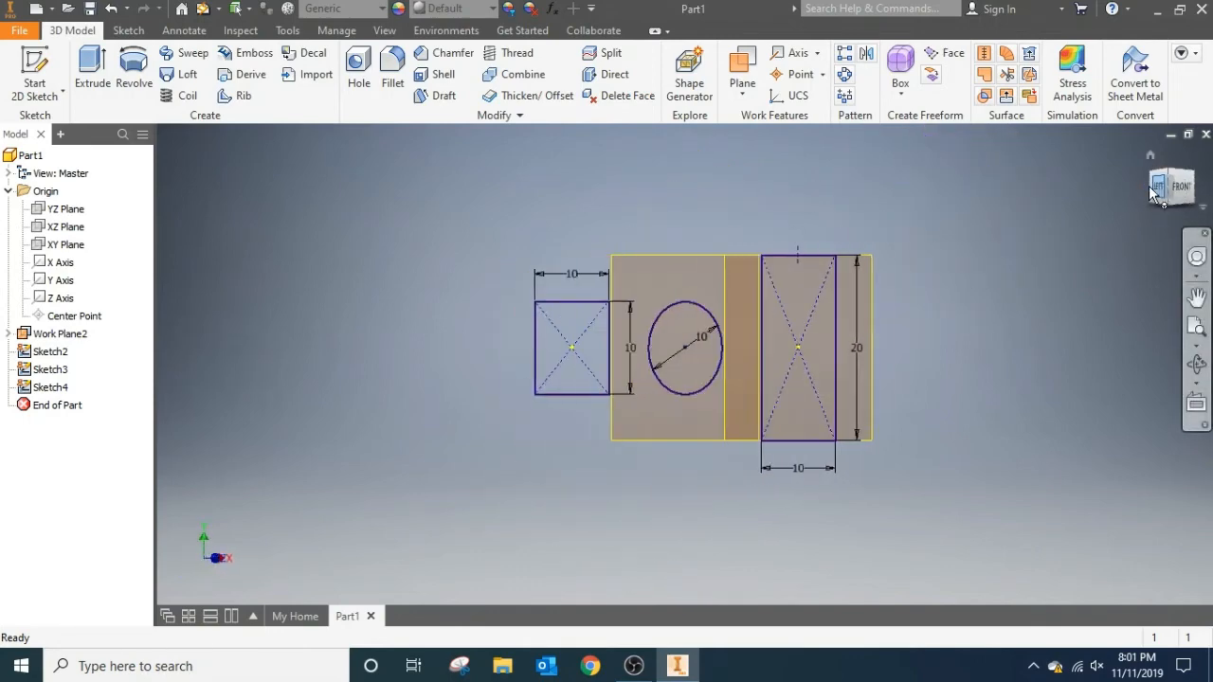
pyautogui.click(1198, 191)
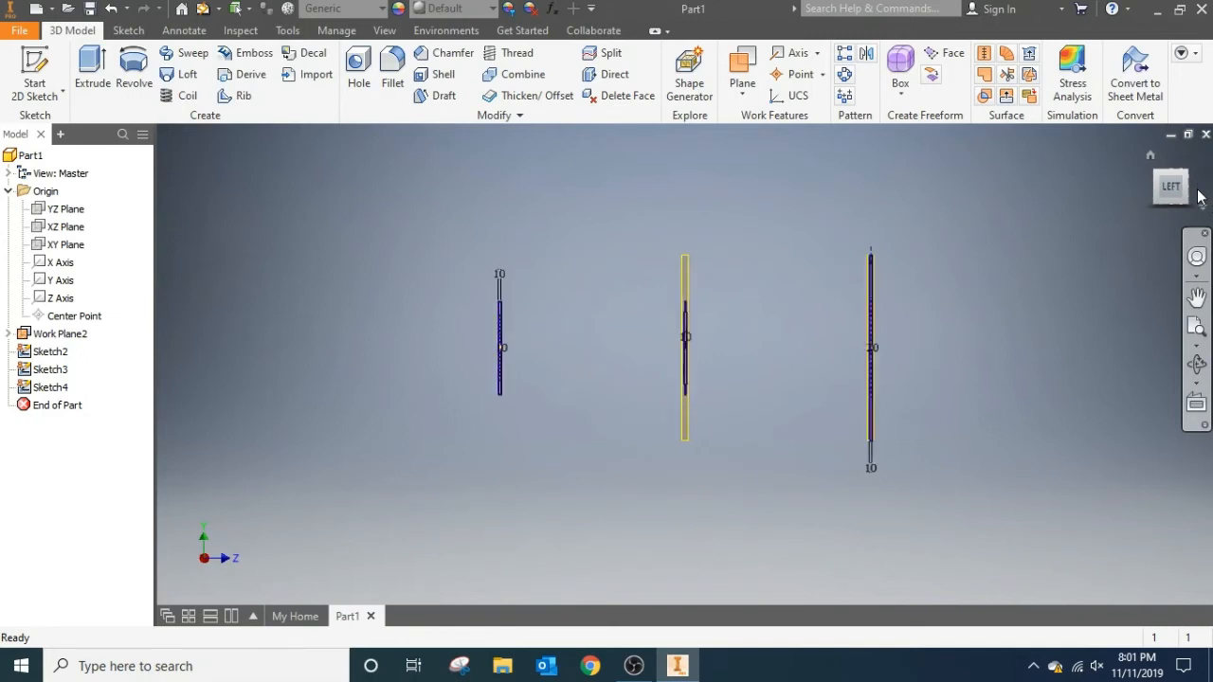
pyautogui.click(1198, 192)
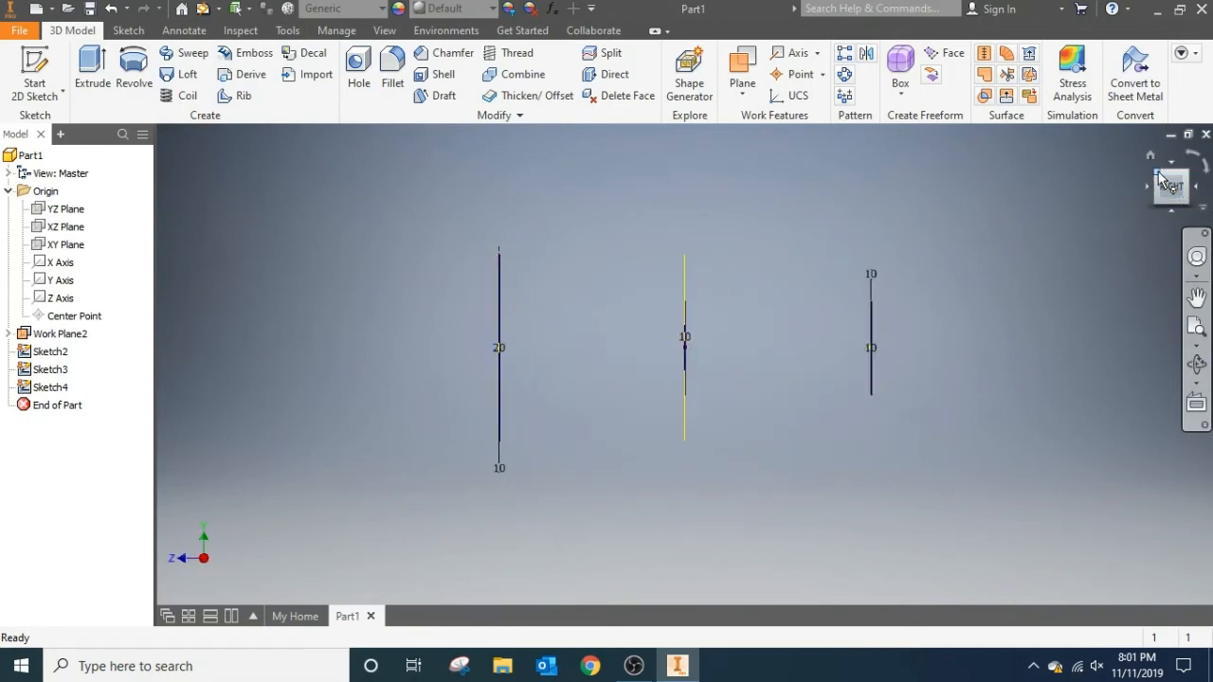
pyautogui.click(1151, 155)
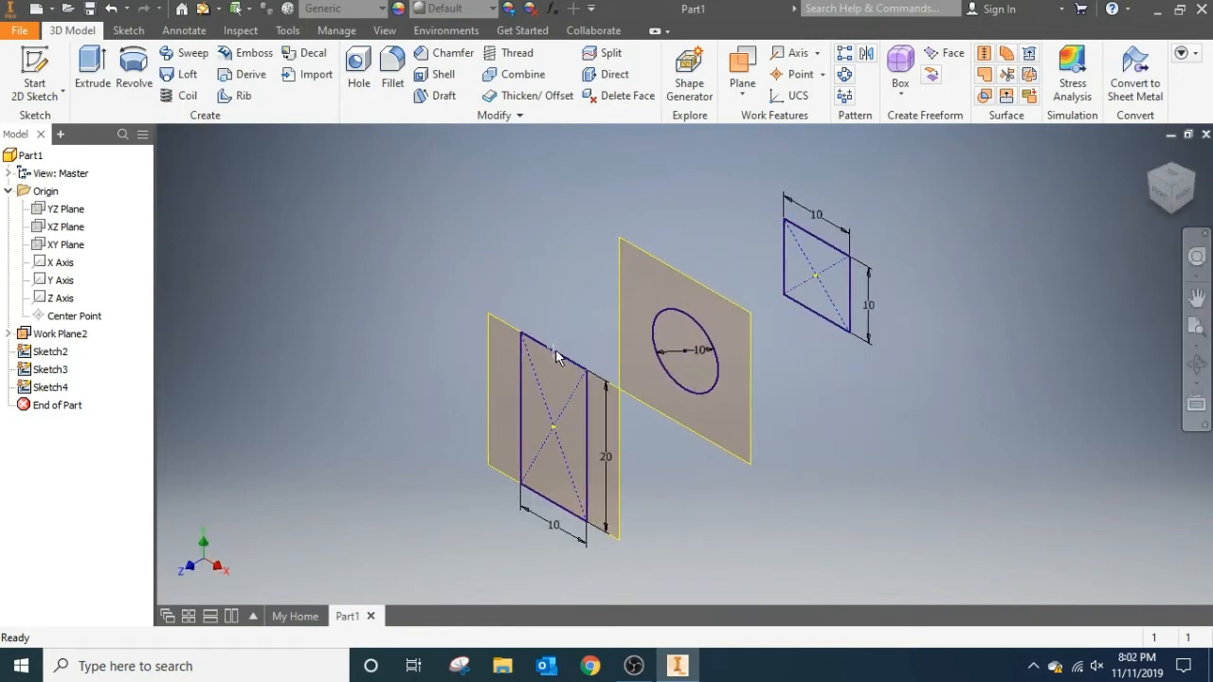
pyautogui.click(744, 99)
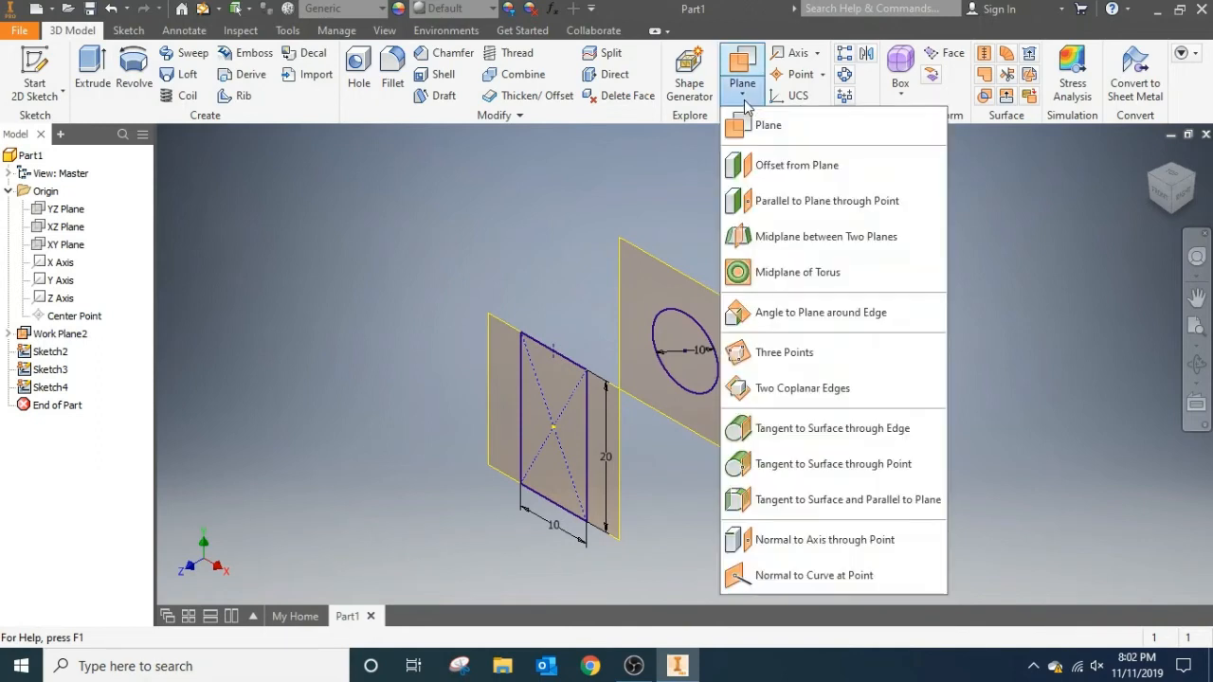
pyautogui.click(783, 353)
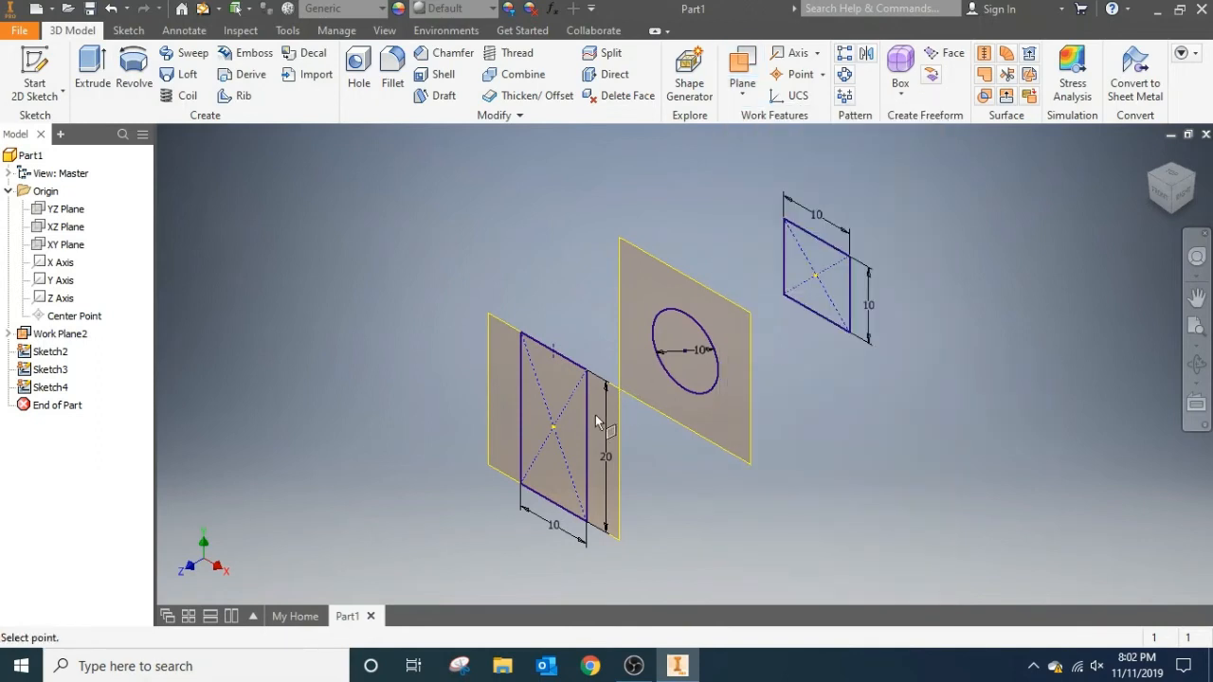
pyautogui.click(553, 427)
pyautogui.click(553, 352)
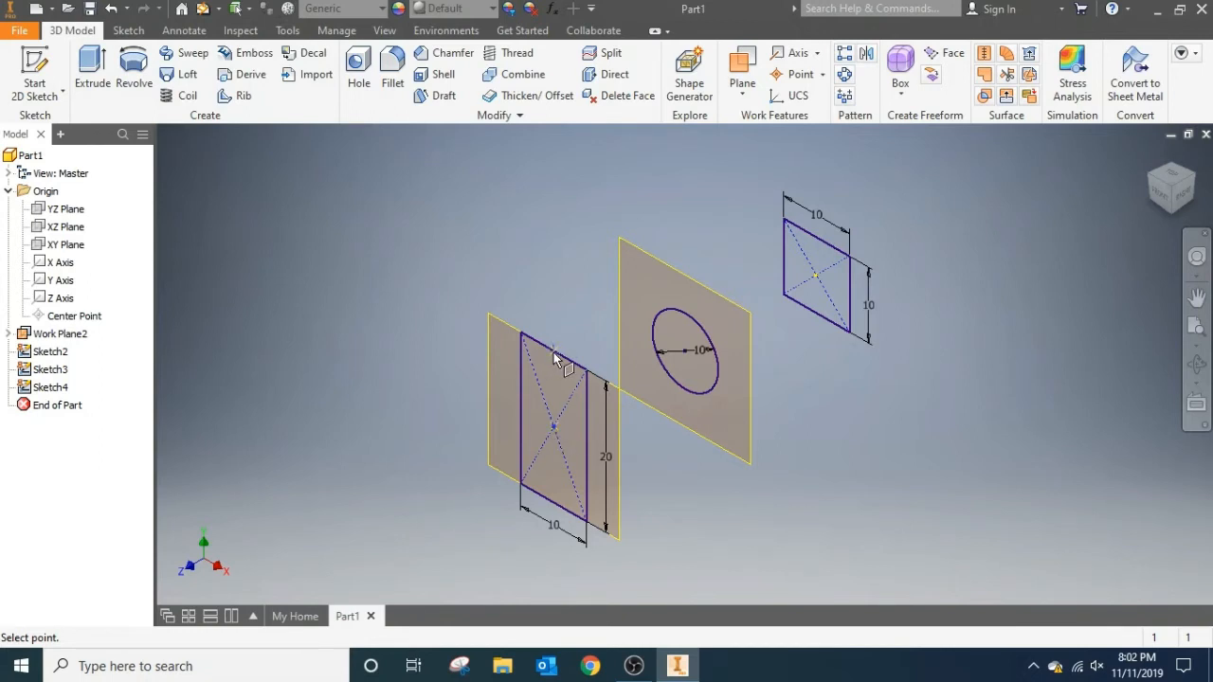
pyautogui.click(815, 280)
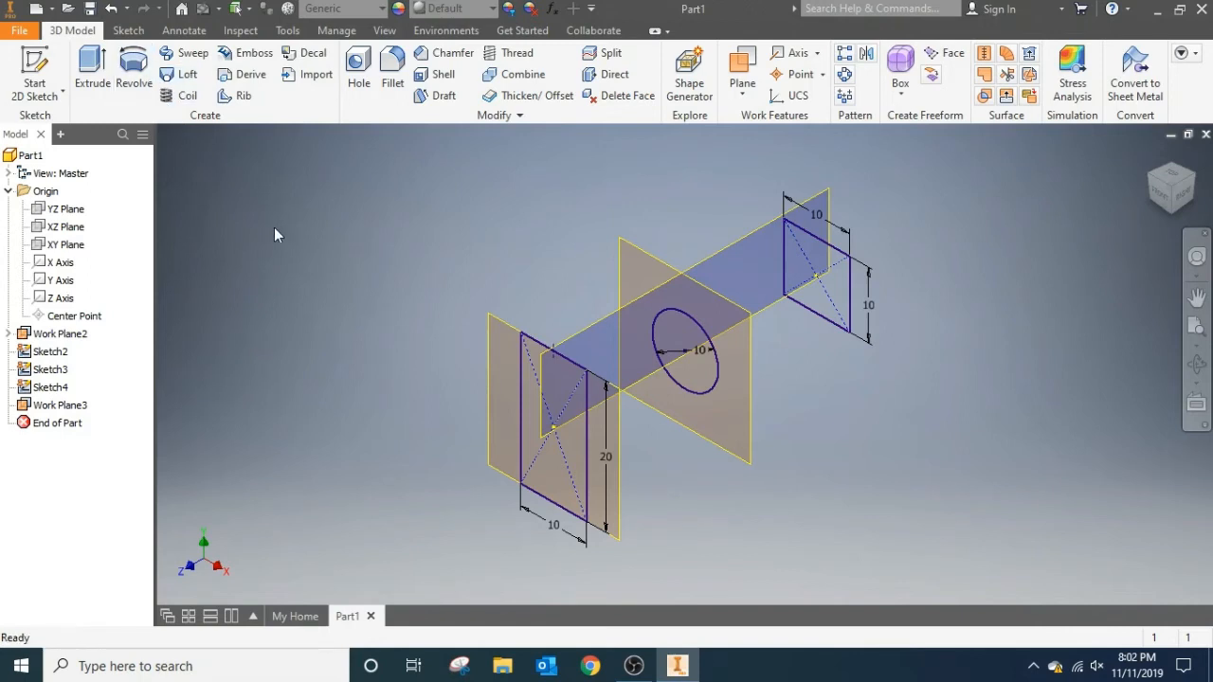
# Start a sketch on the three-point work plane and project the centre points of the square, circle and tall rectangle.
pyautogui.click(42, 71)
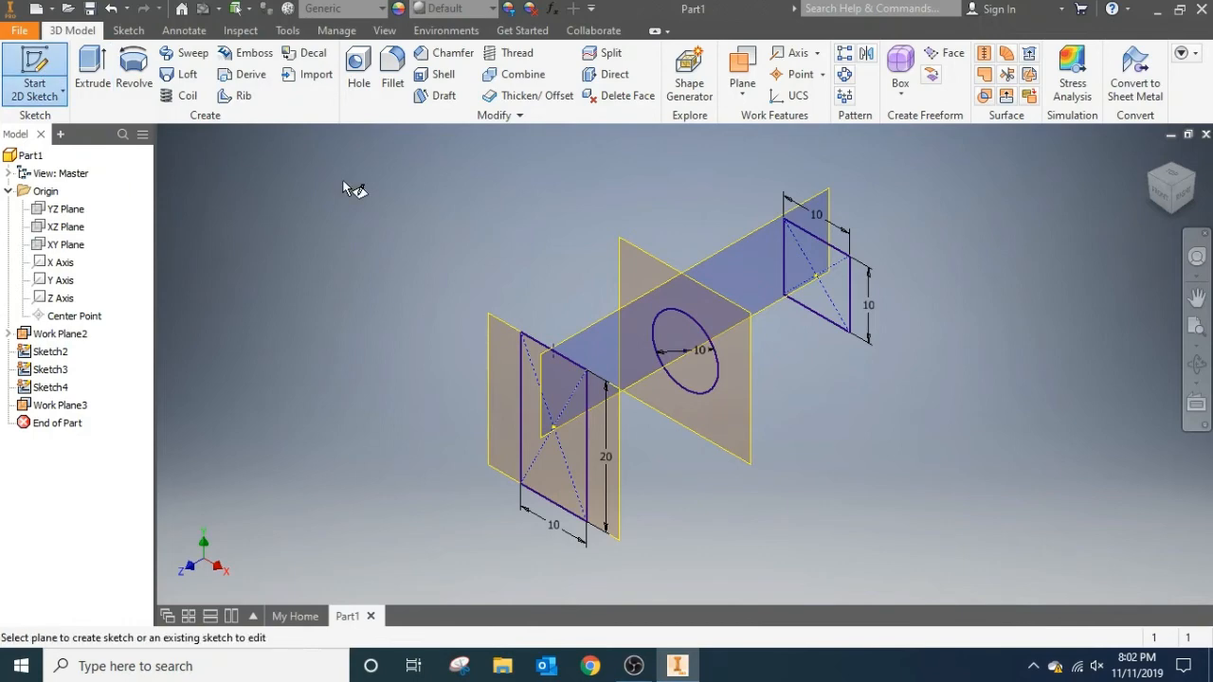
pyautogui.click(611, 314)
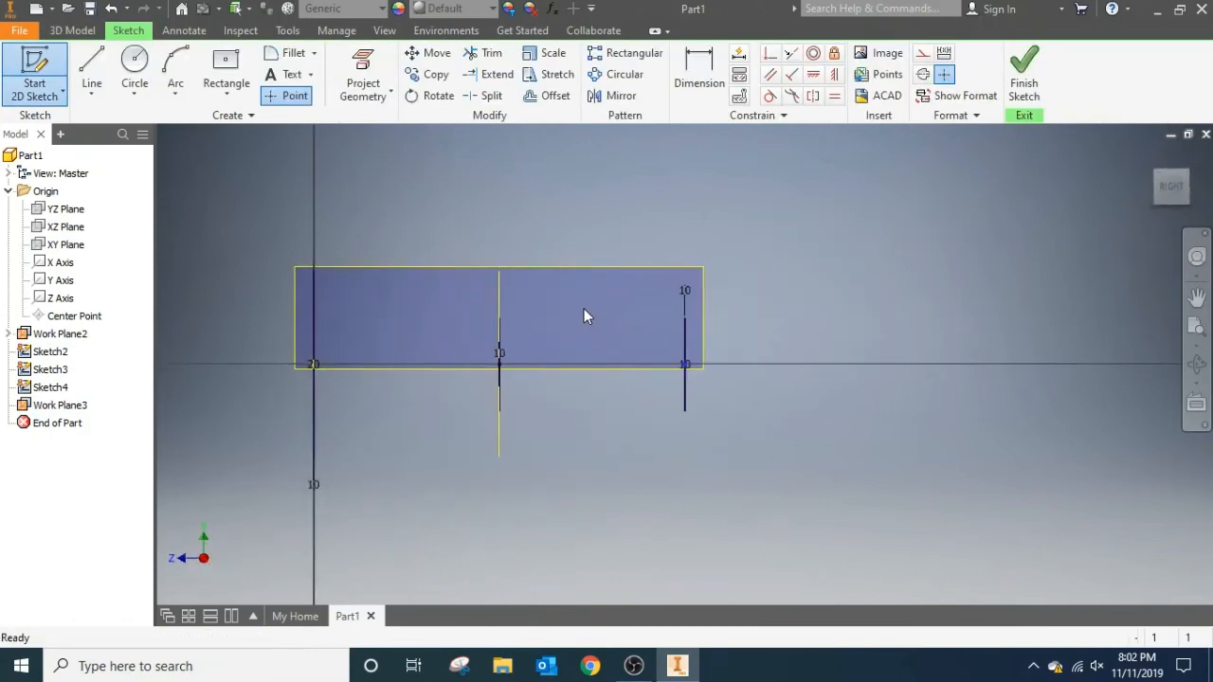
pyautogui.click(1158, 174)
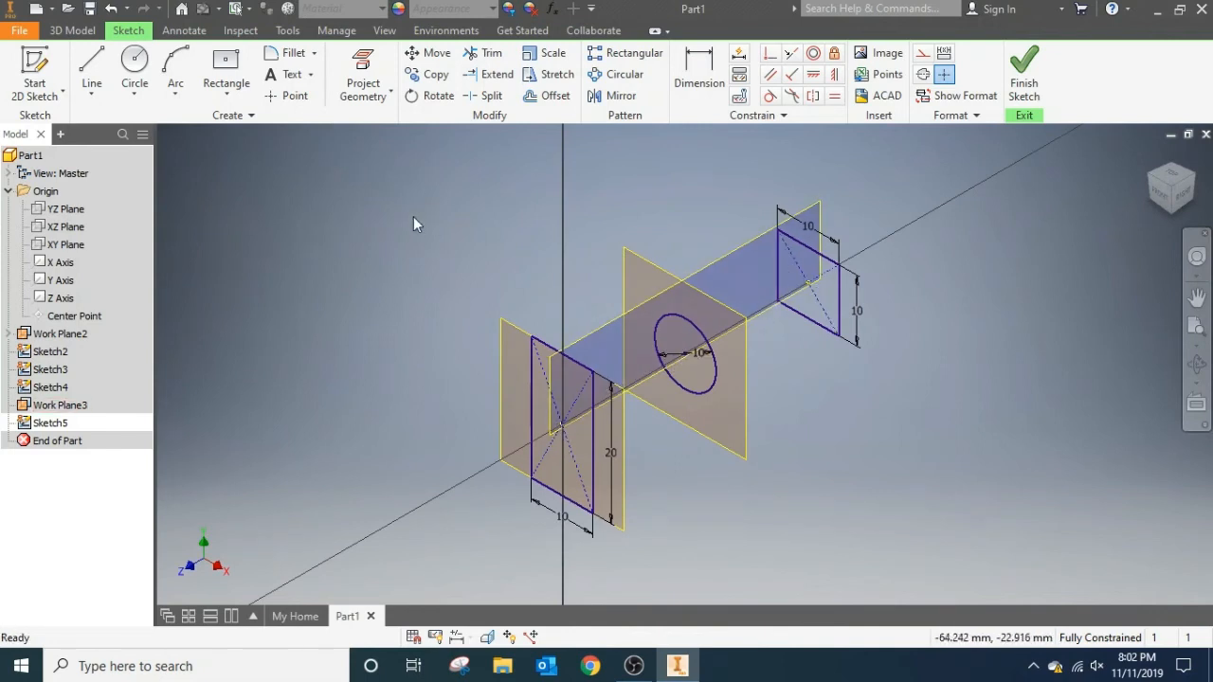
pyautogui.click(370, 64)
pyautogui.click(370, 64)
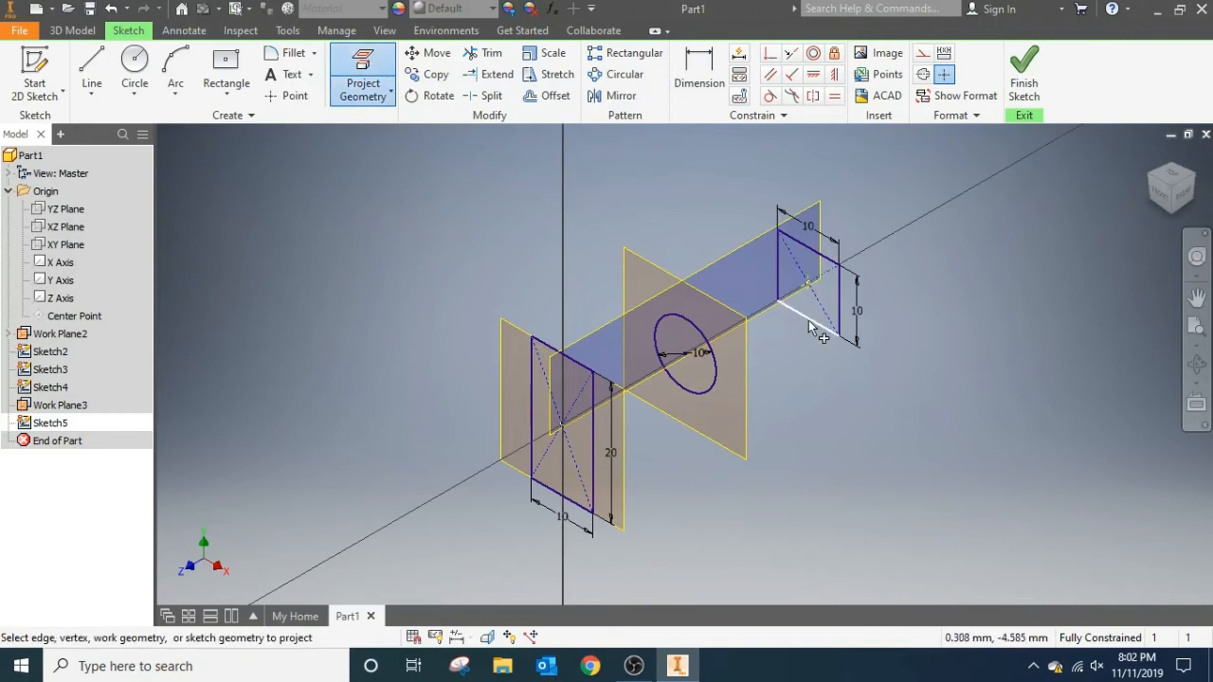
pyautogui.click(806, 284)
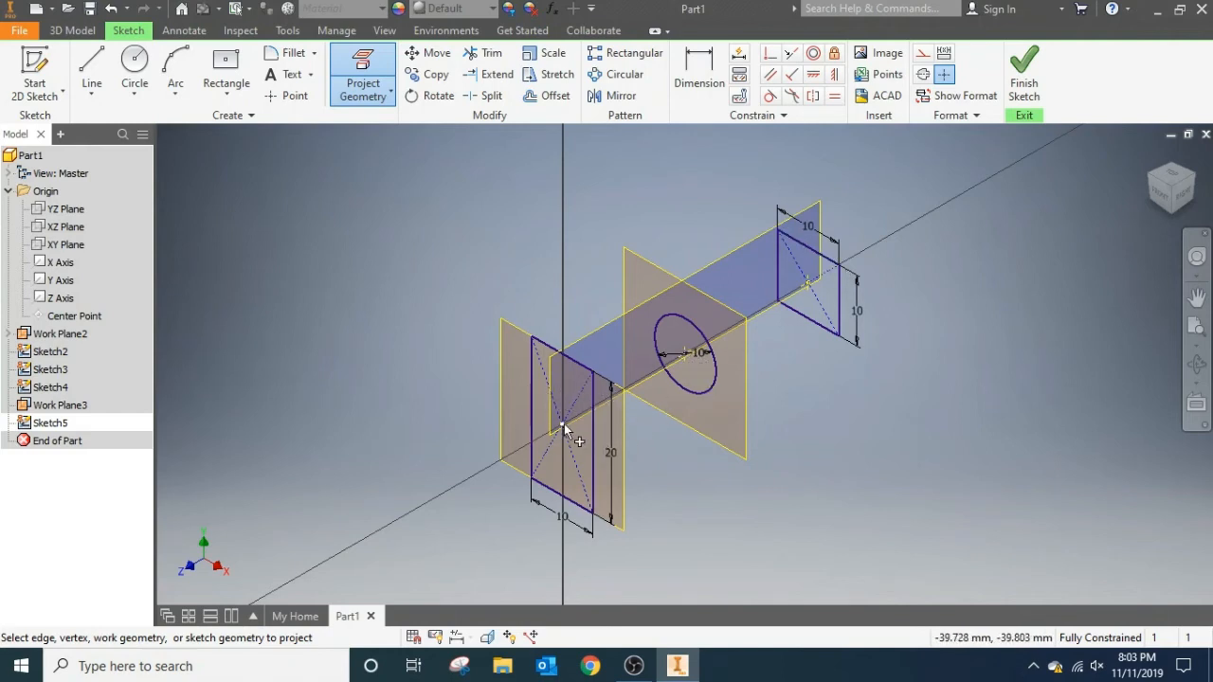
# Draw connected lines from the square's centre through the circle's centre to the tall rectangle's centre, and finish the sketch.
pyautogui.click(92, 71)
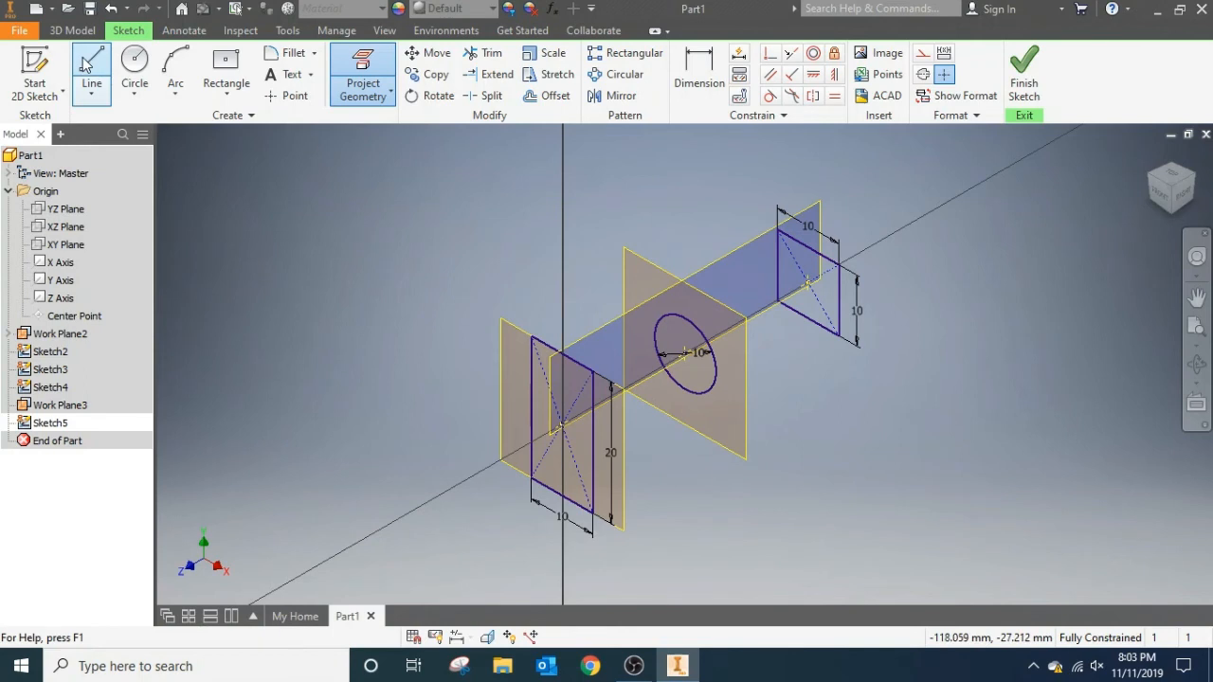
pyautogui.click(808, 282)
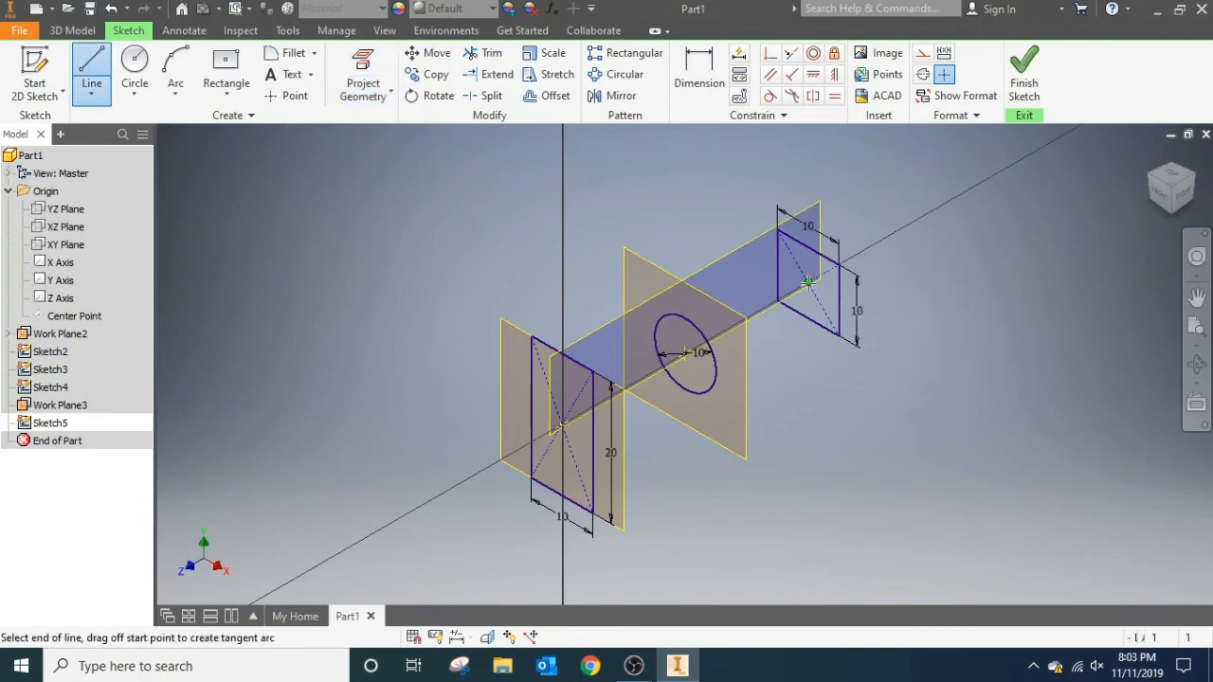
pyautogui.click(684, 353)
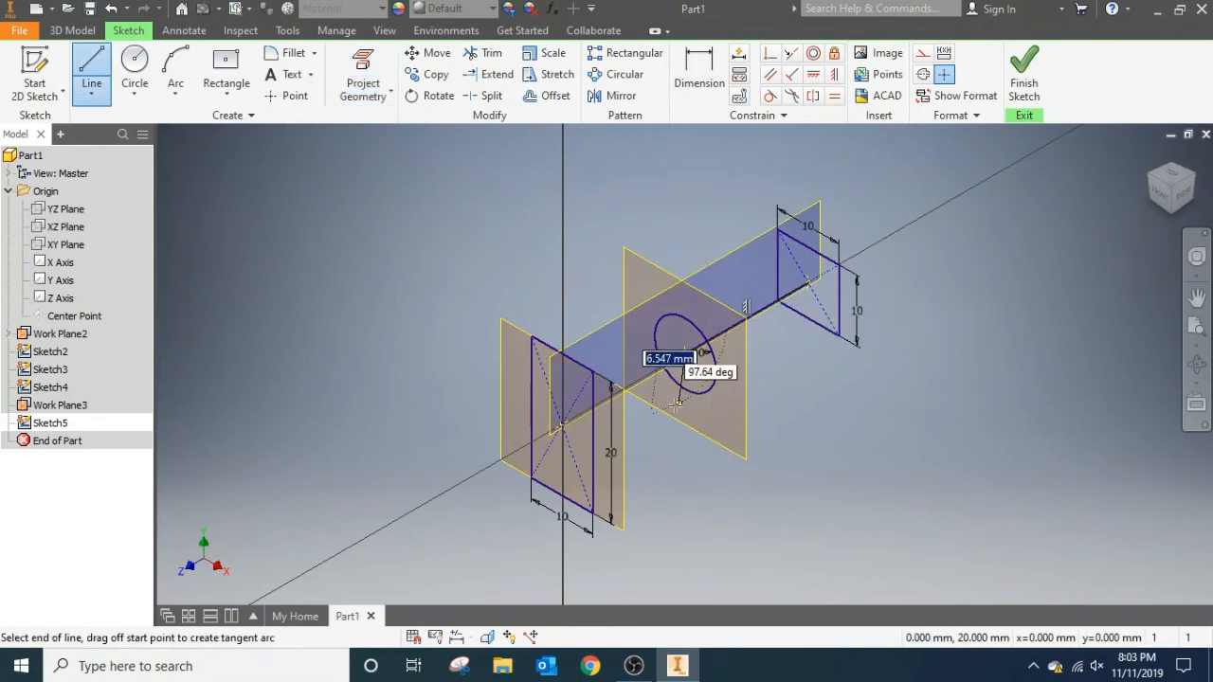
pyautogui.click(559, 426)
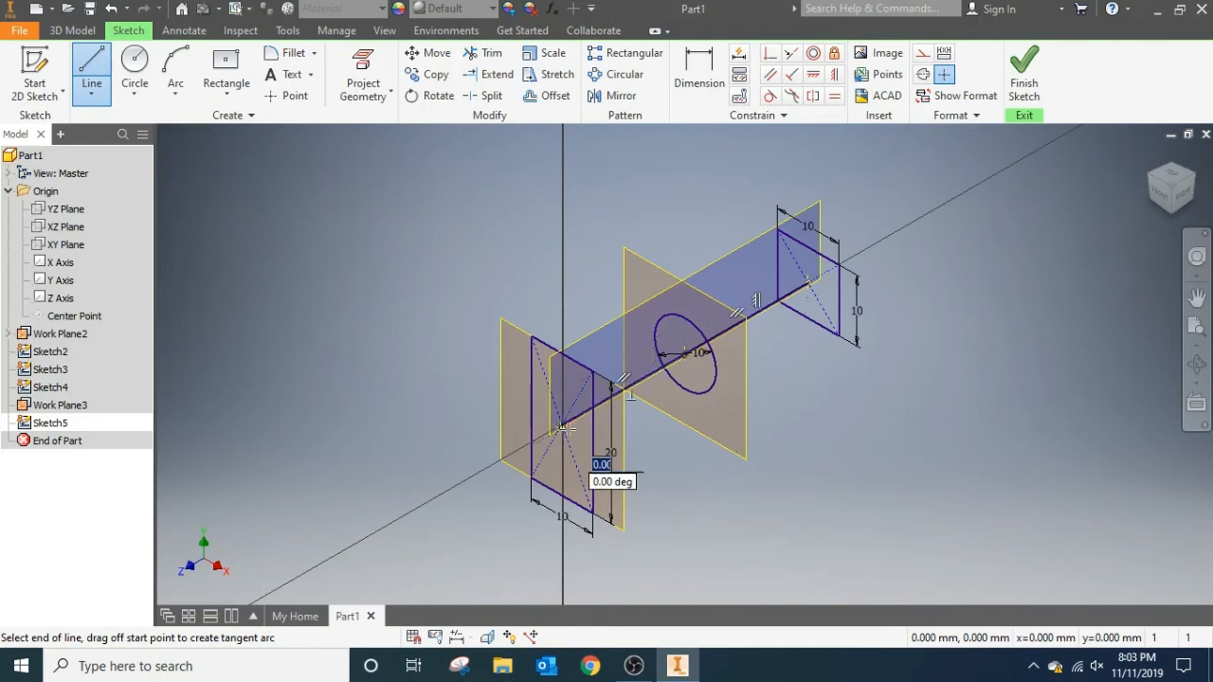
pyautogui.click(1022, 78)
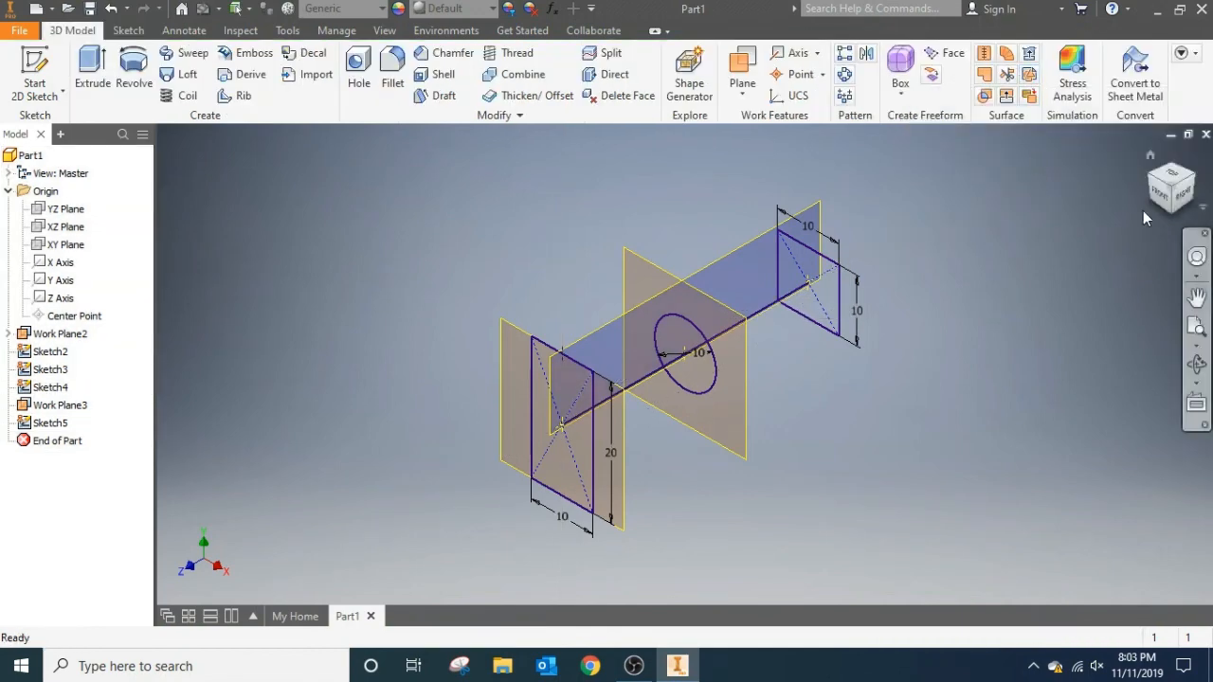
# Start a solid Loft with the 10 mm square, the circle and the 10 by 20 mm rectangle as its sections, in that order.
pyautogui.click(1189, 197)
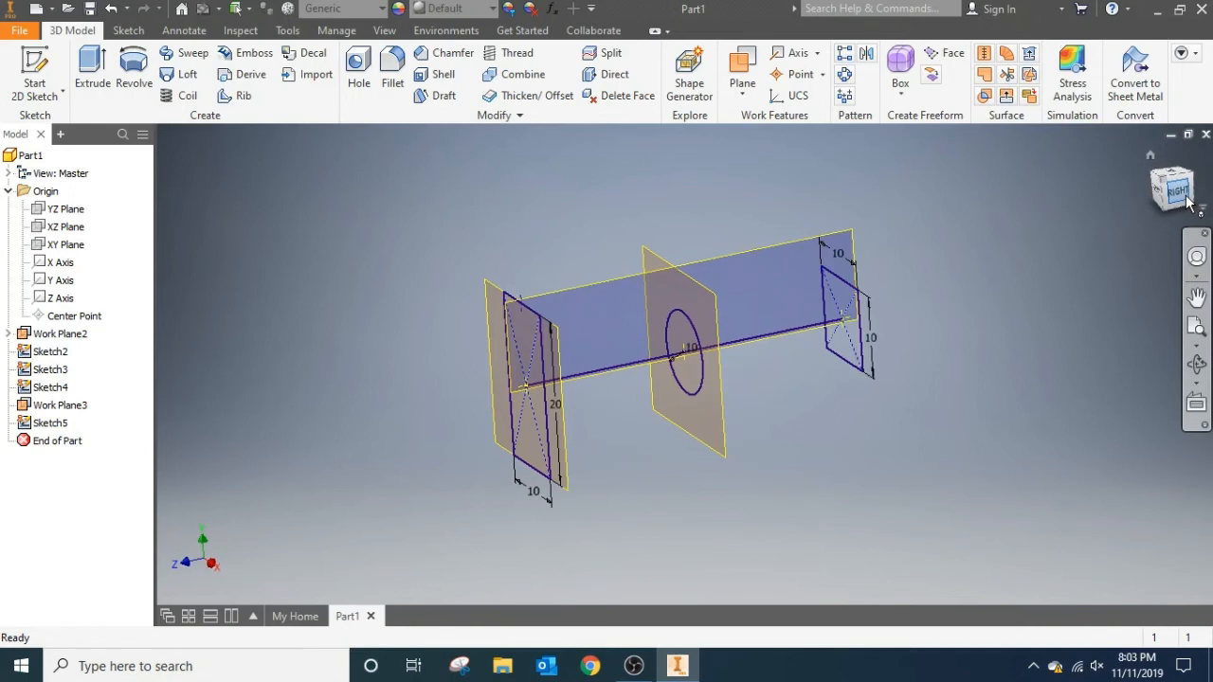
pyautogui.click(1162, 178)
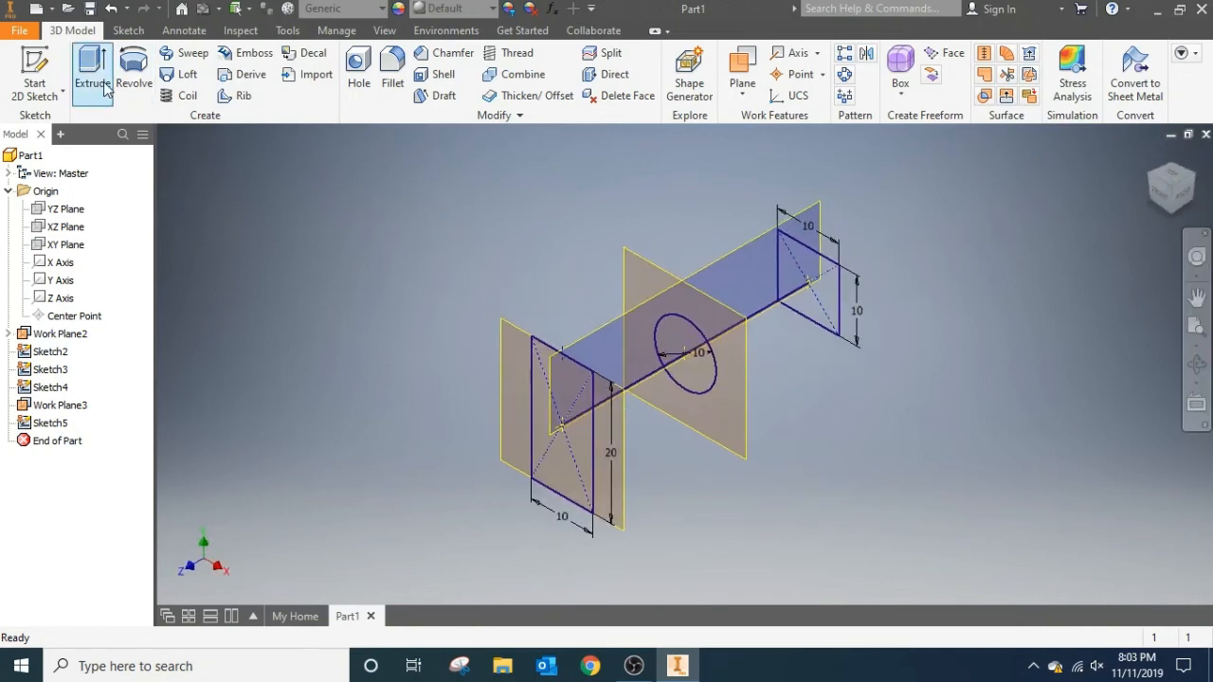
pyautogui.click(180, 74)
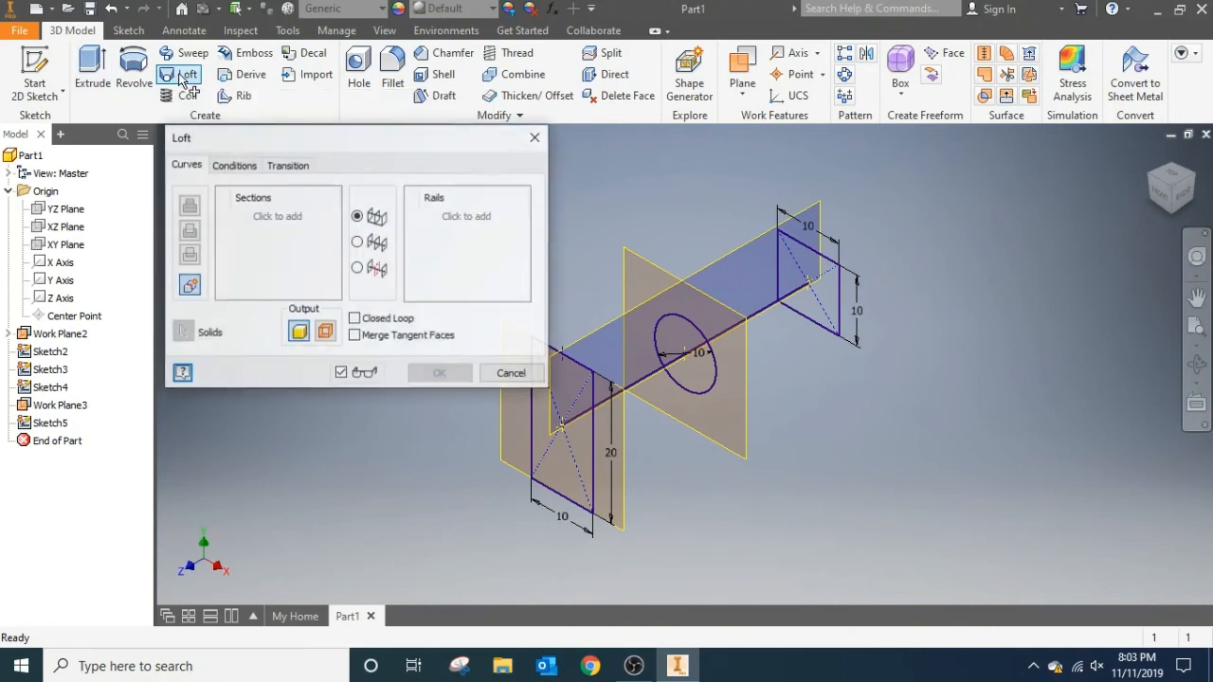
pyautogui.click(271, 218)
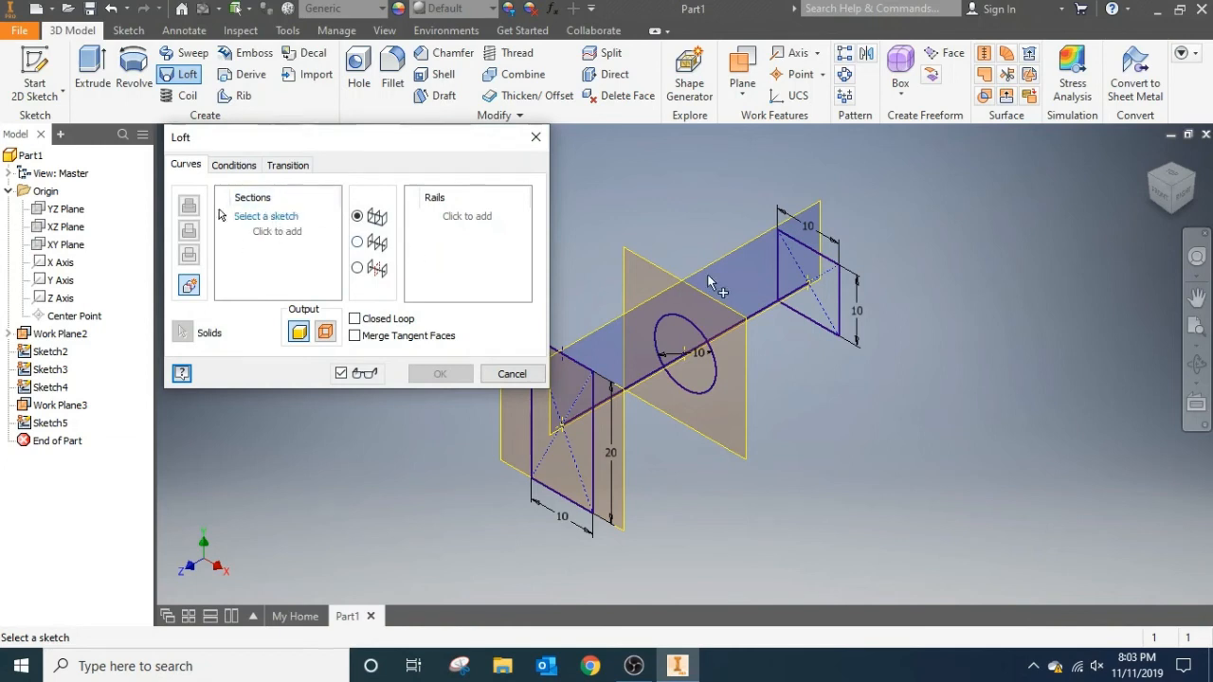
pyautogui.click(835, 287)
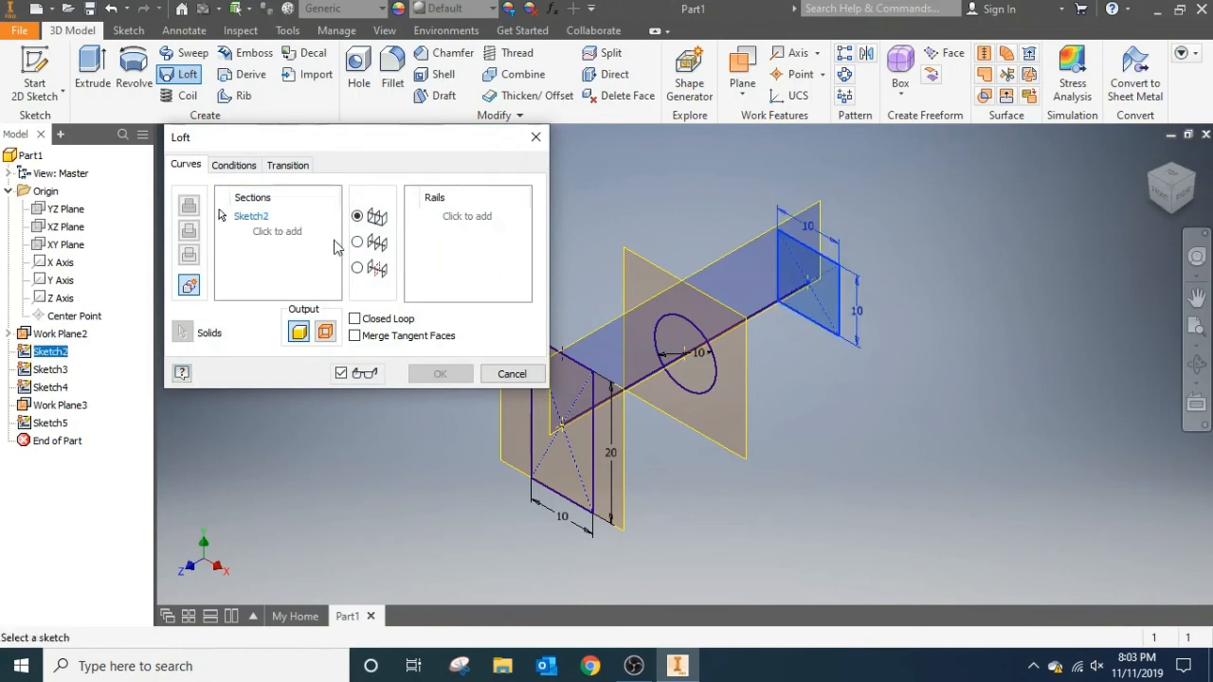
pyautogui.click(692, 326)
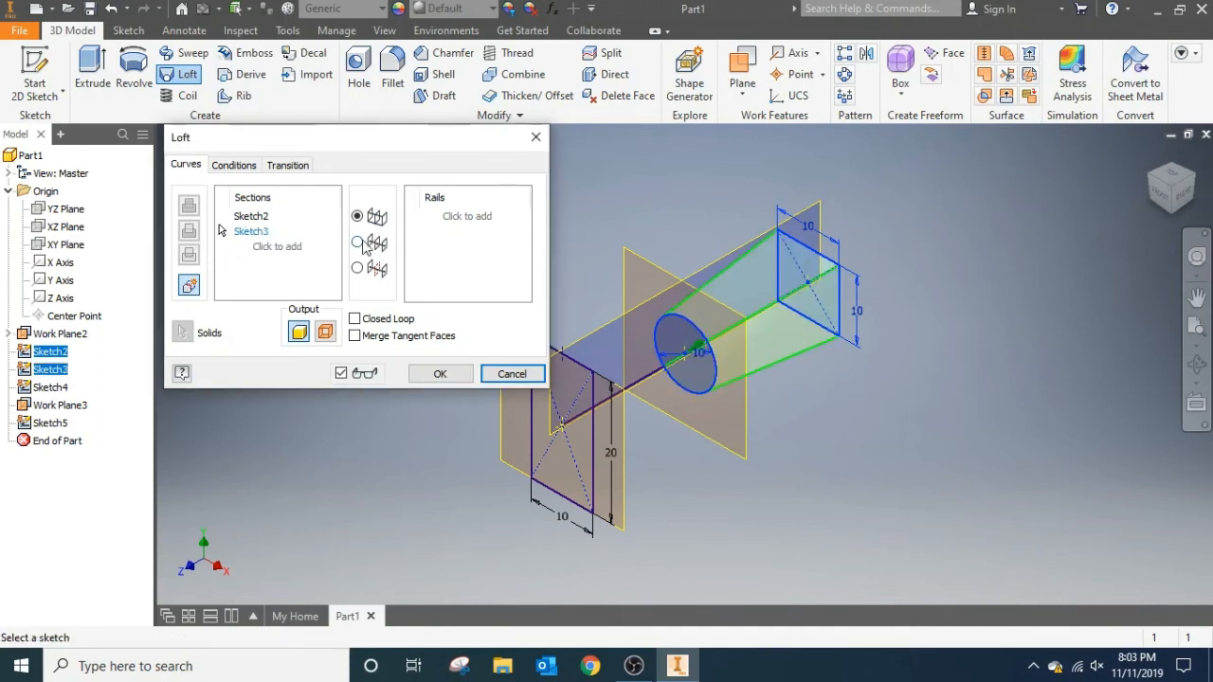
pyautogui.click(284, 248)
pyautogui.click(592, 392)
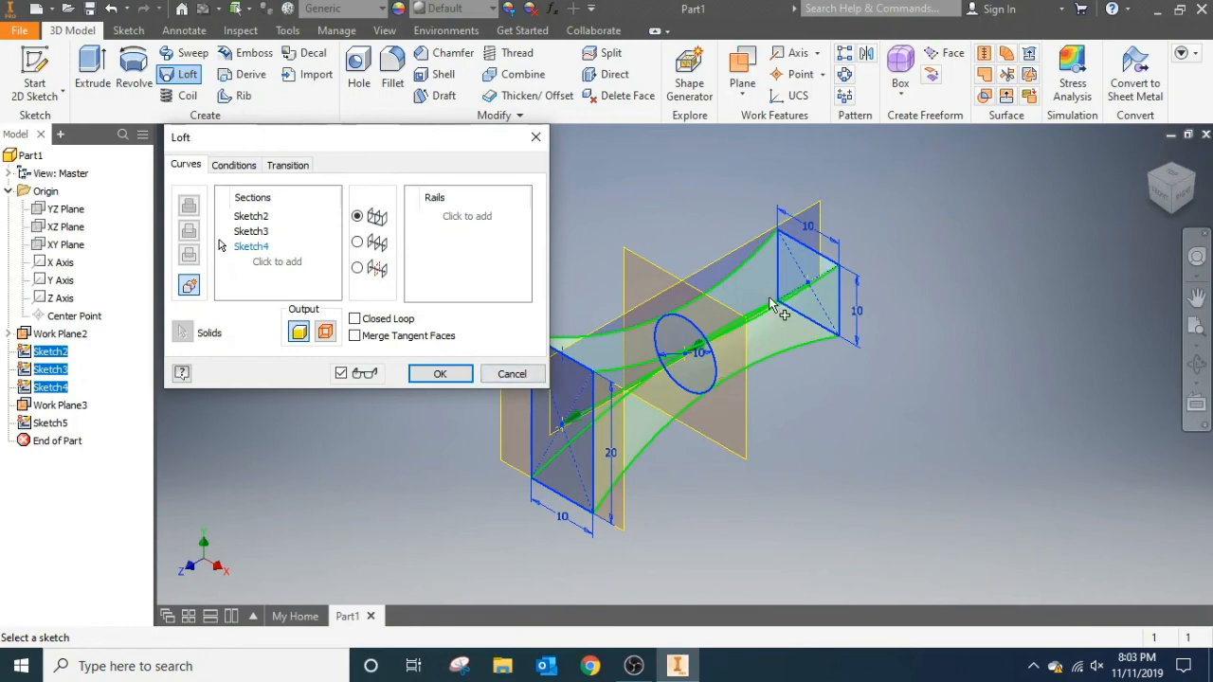
# Make it a centre line loft that follows the path through the three profile centres, and create the solid.
pyautogui.click(357, 243)
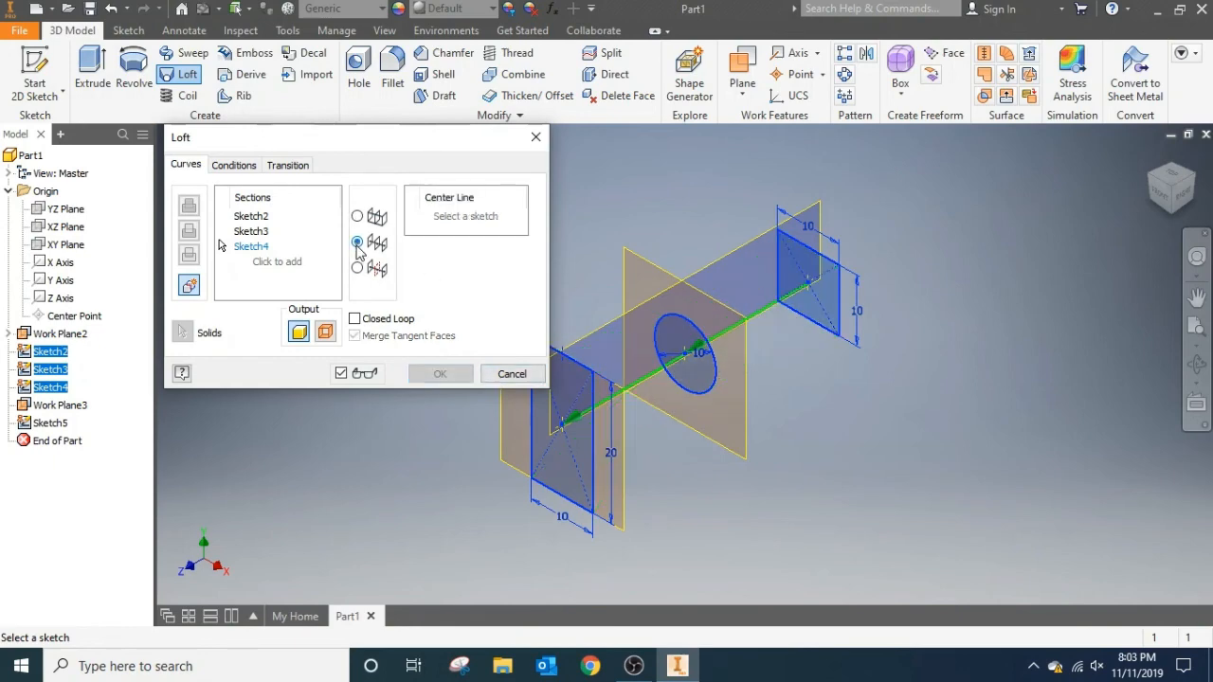
pyautogui.click(465, 218)
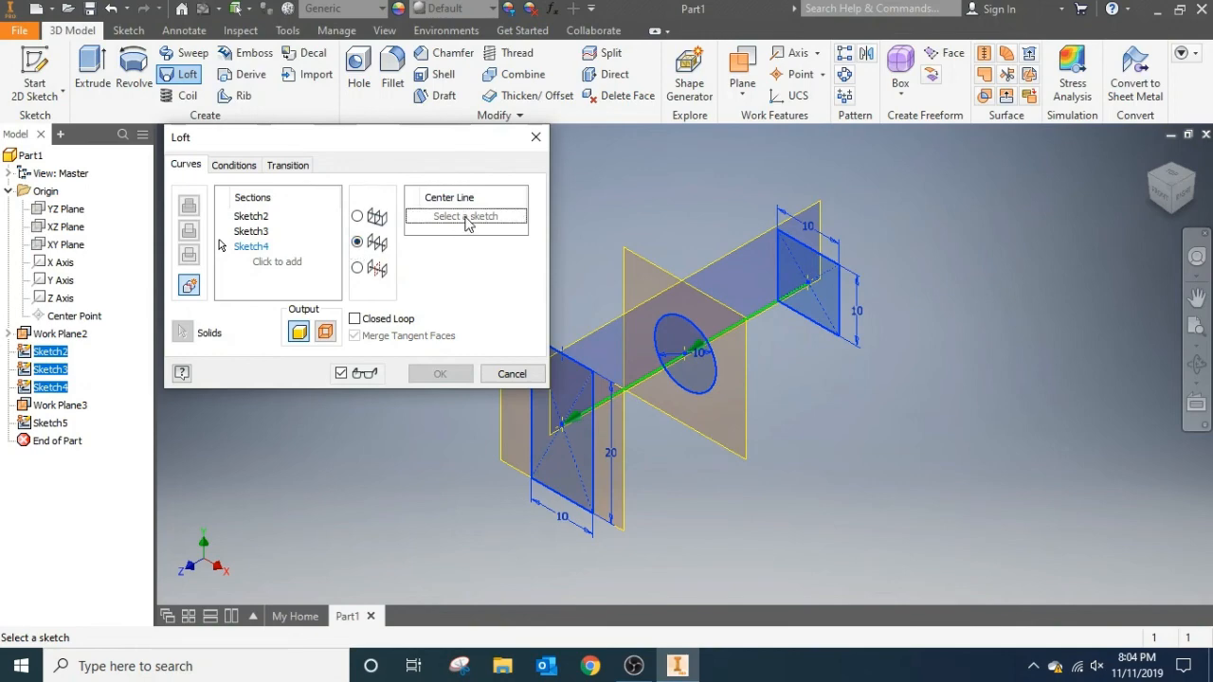
pyautogui.click(660, 372)
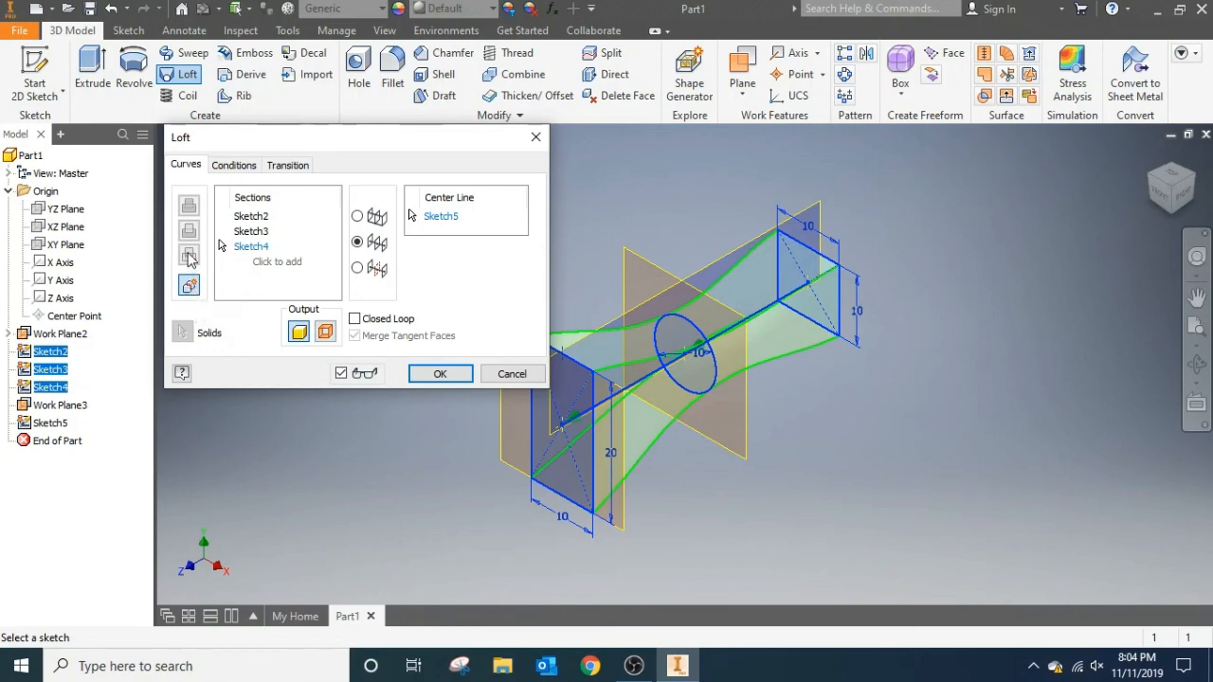
pyautogui.click(440, 374)
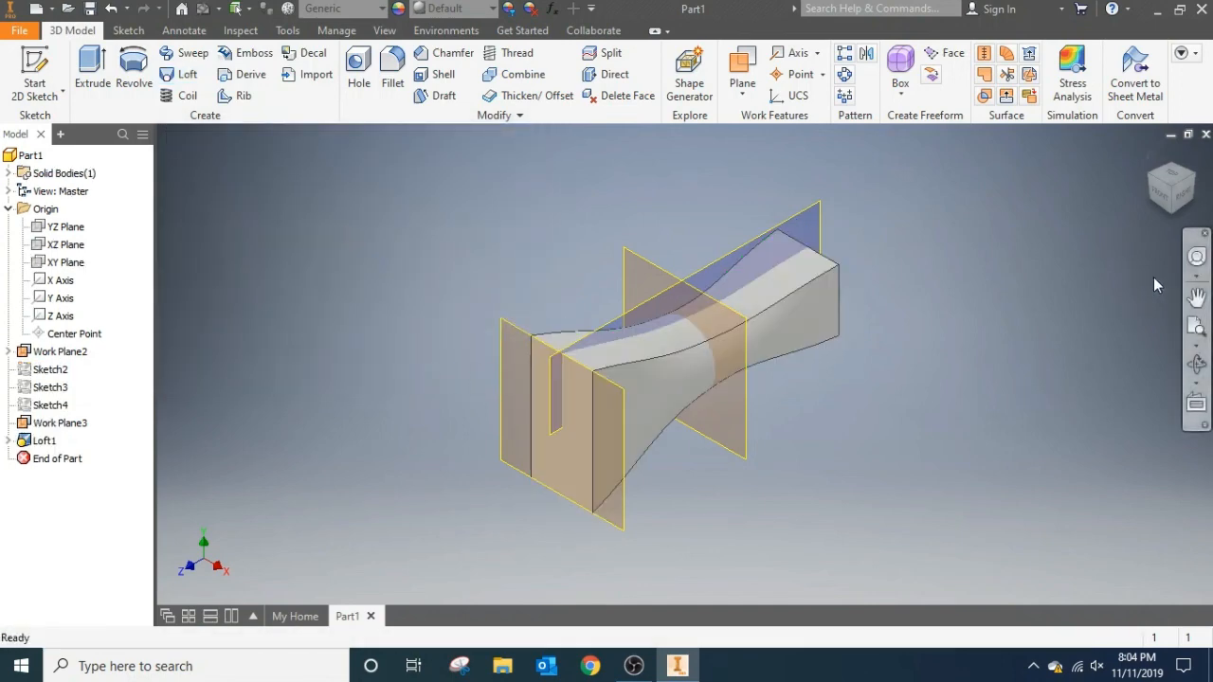
pyautogui.click(1184, 202)
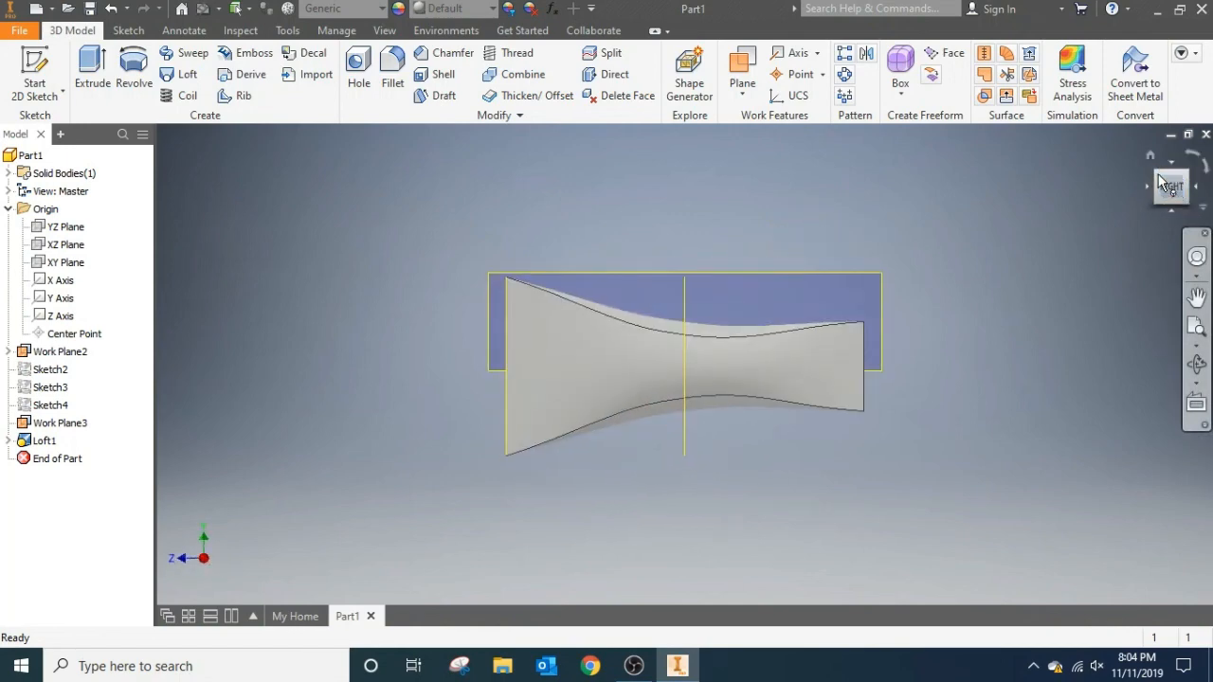
pyautogui.click(1160, 178)
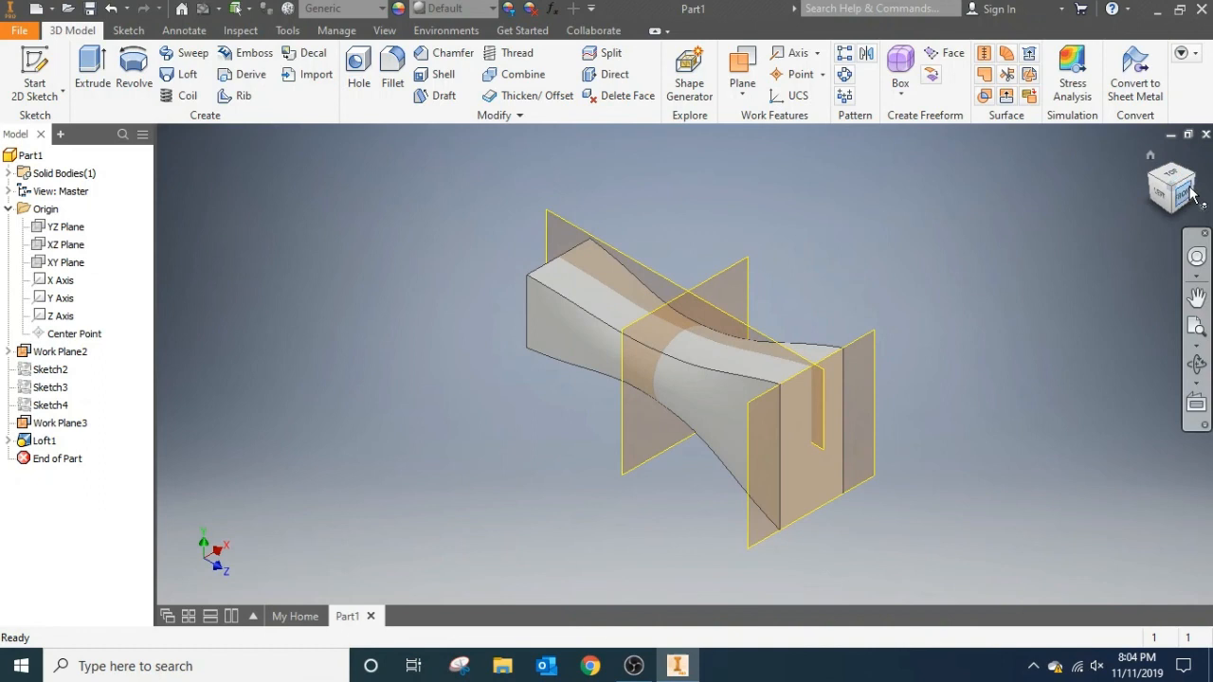
pyautogui.click(1188, 193)
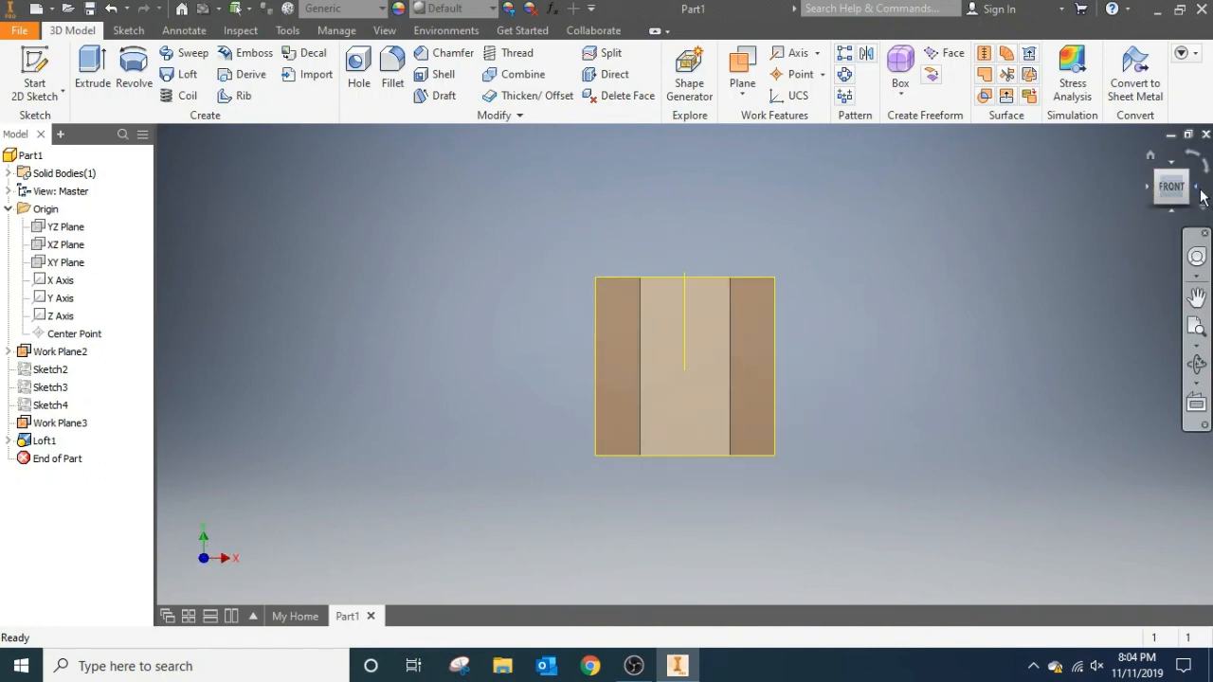
pyautogui.click(1196, 192)
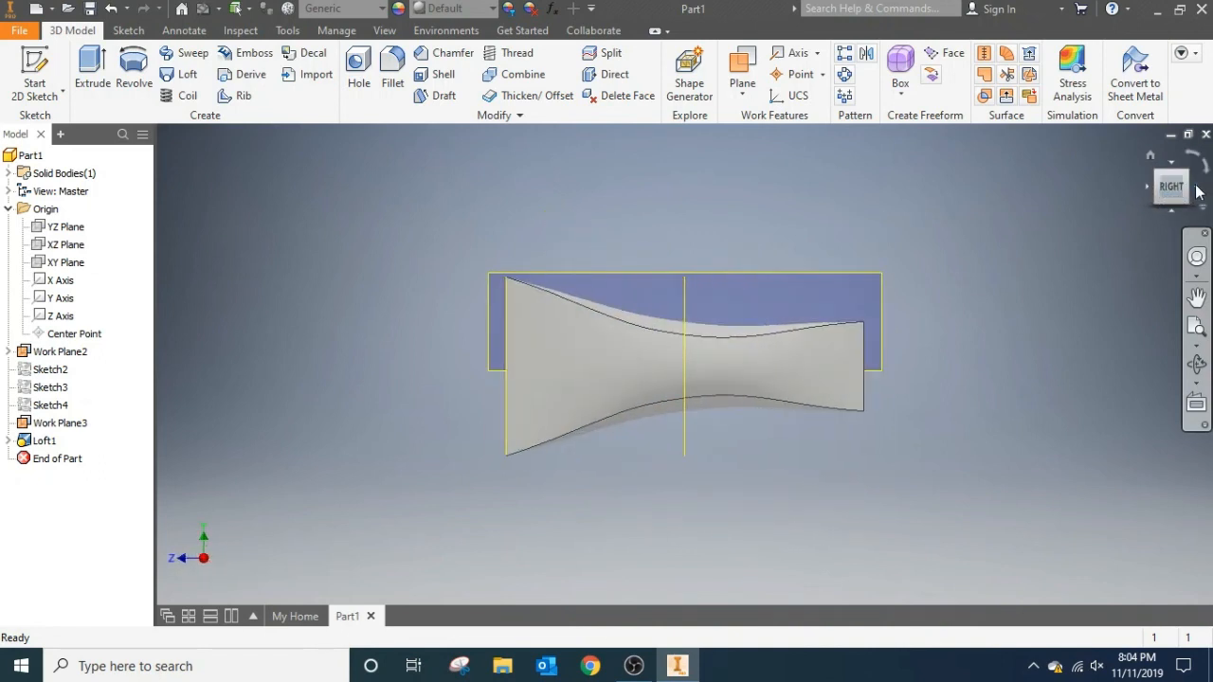